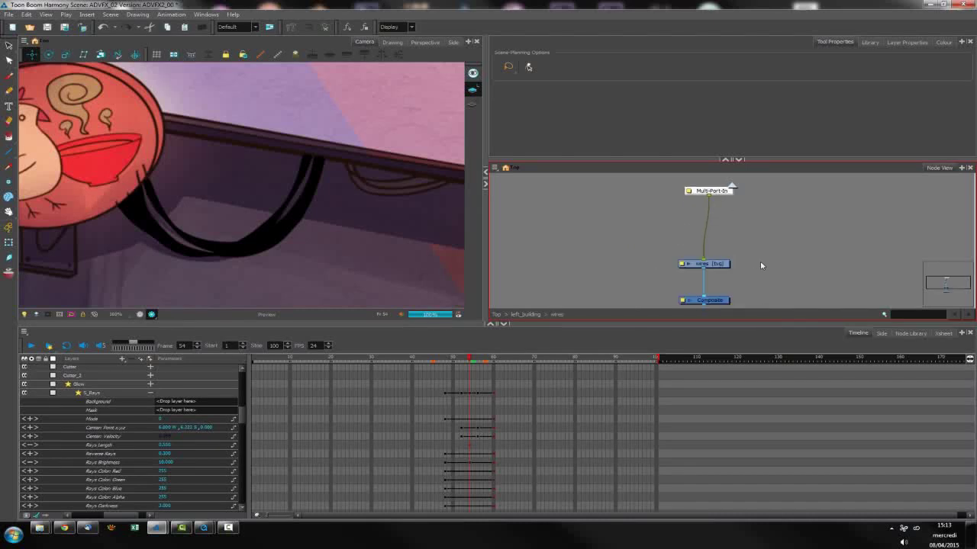
- Disable and re-enable the wires drawing node to compare the scene with and without it
click(716, 240)
key(d)
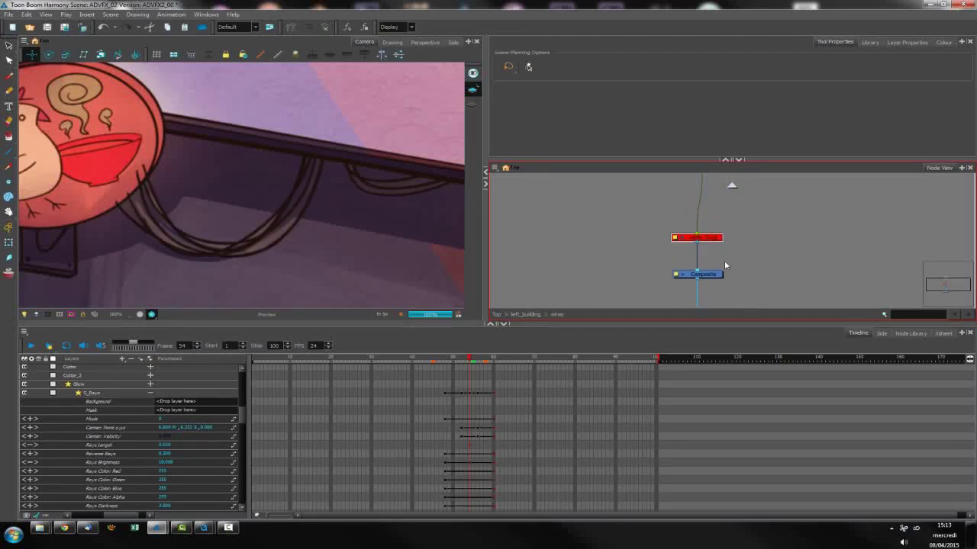
key(a)
key(d)
key(a)
key(d)
- Add a vector drawing layer named mask_wire next to the wires node
mouse_move(717, 239)
mouse_down()
mouse_move(696, 230)
mouse_move(708, 234)
mouse_up()
key(ctrl+r)
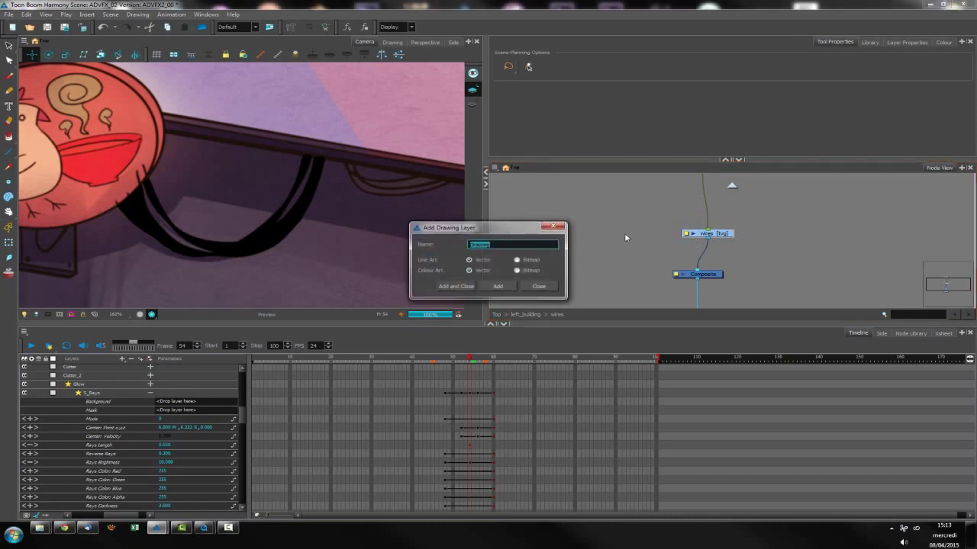
text(mesh_wire)
key(Return)
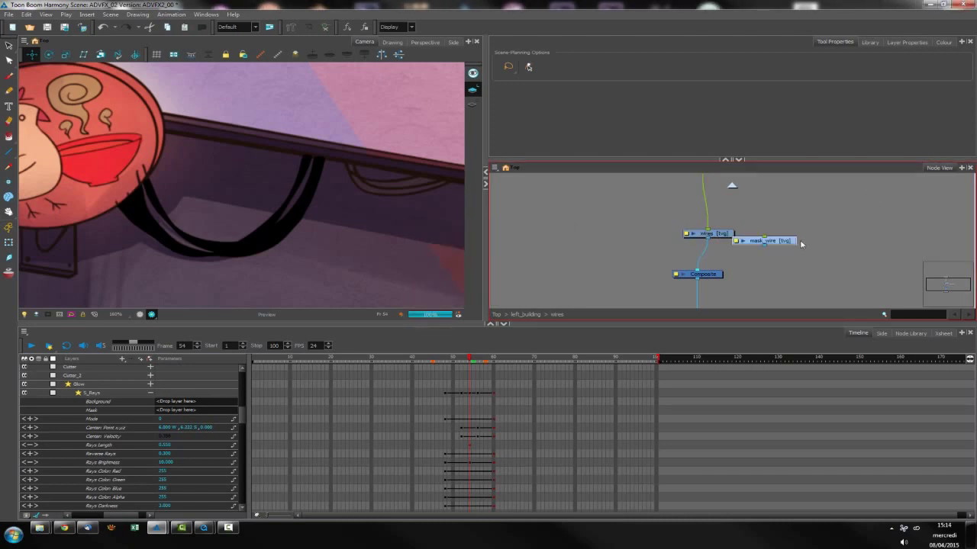
- Place mask_wire beside the wires node and connect it between Multi-Port-In and the Composite
drag(789, 241, 718, 273)
drag(708, 221, 650, 279)
scroll(664, 242, down, 2)
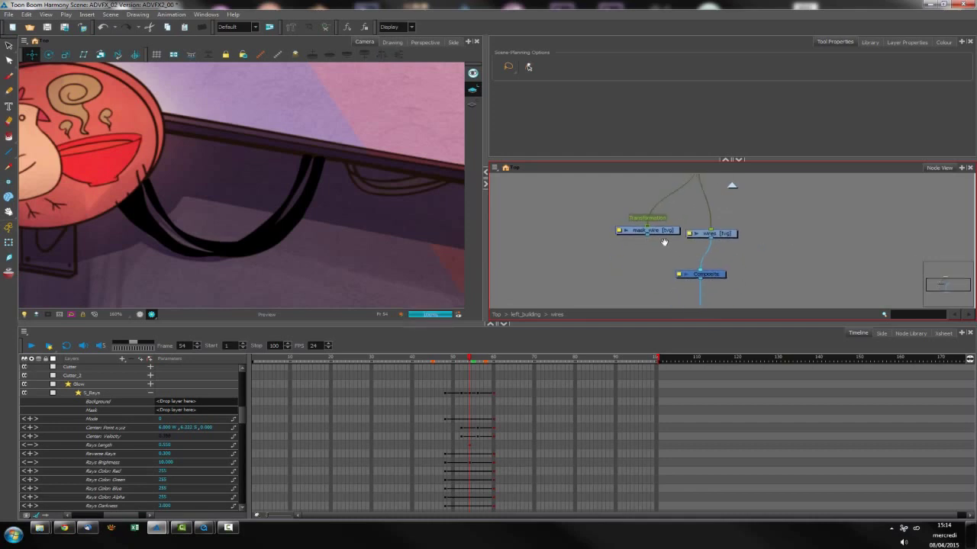
drag(645, 234, 690, 270)
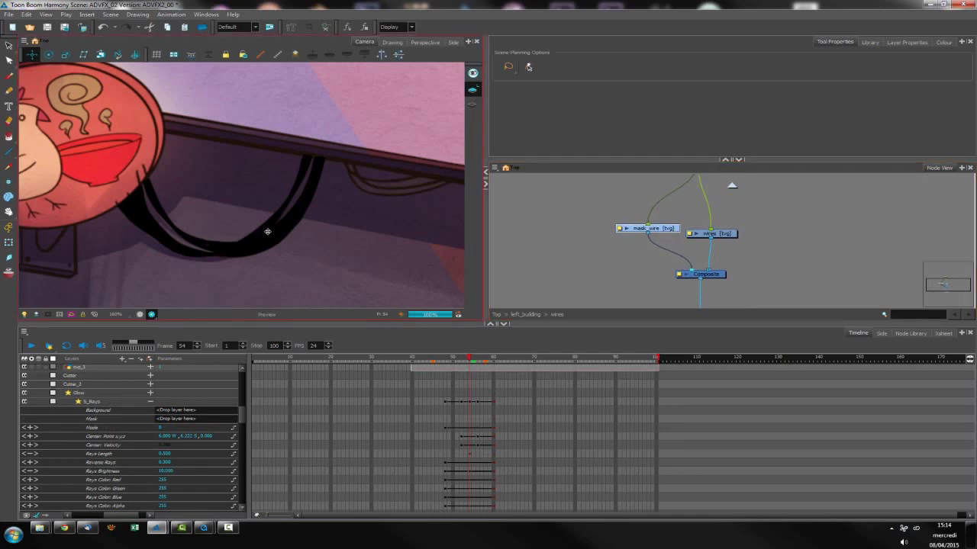
- Paint one thick U-shaped brush stroke on mask_wire that covers the hanging wires beside the round sign
click(8, 76)
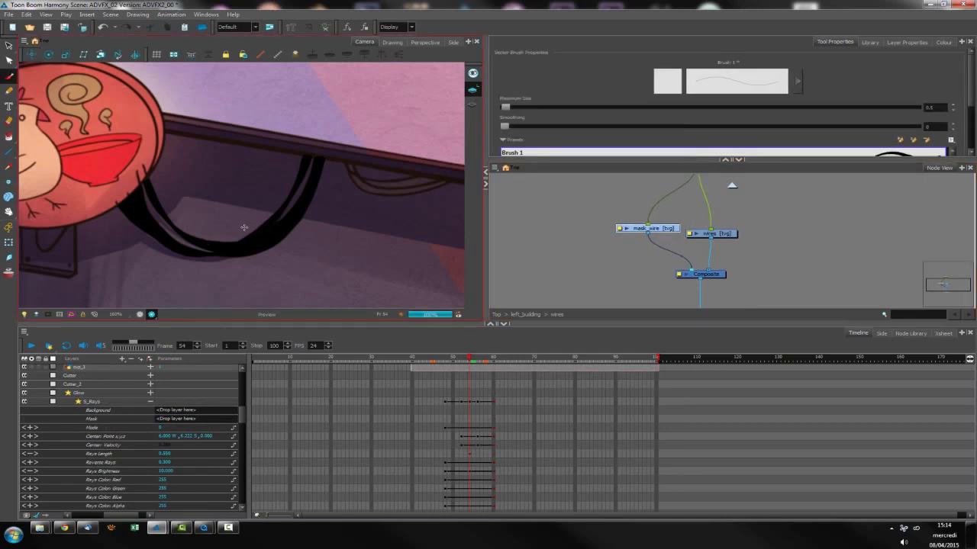
scroll(218, 218, down, 4)
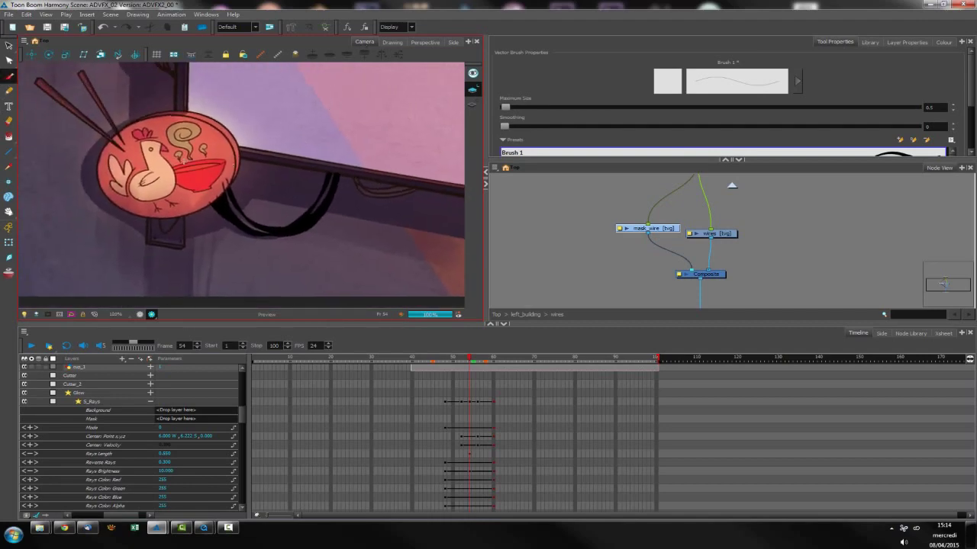
mouse_move(183, 171)
mouse_down()
mouse_move(209, 176)
mouse_move(242, 220)
mouse_move(275, 227)
mouse_move(313, 219)
mouse_move(340, 177)
mouse_move(339, 157)
mouse_up()
mouse_move(313, 208)
mouse_down()
mouse_move(263, 229)
mouse_move(209, 206)
mouse_move(202, 153)
mouse_move(200, 193)
mouse_move(240, 233)
mouse_move(273, 244)
mouse_move(326, 222)
mouse_up()
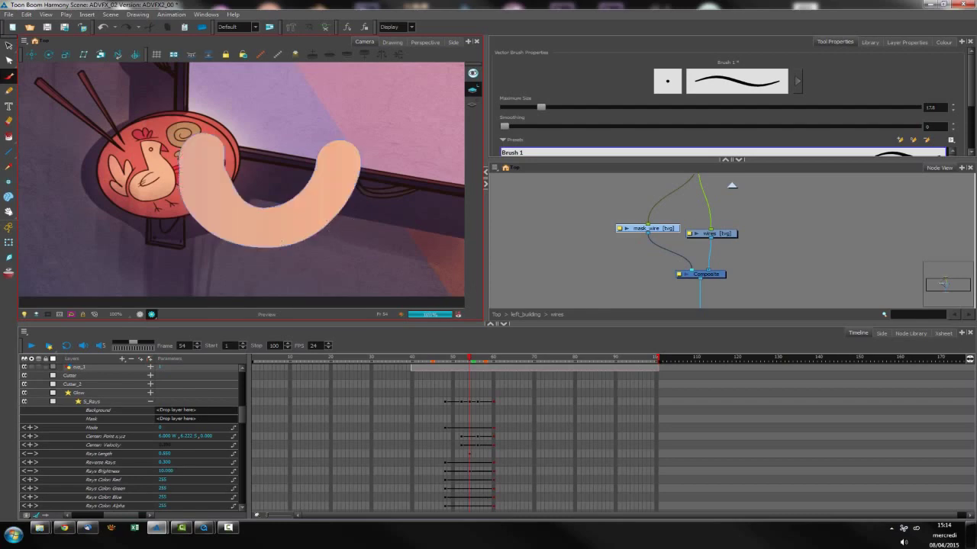
- Arrange the node network with mask_wire and wires side by side between Multi-Port-In and the Composite
key(alt+3)
click(541, 256)
drag(665, 229, 663, 231)
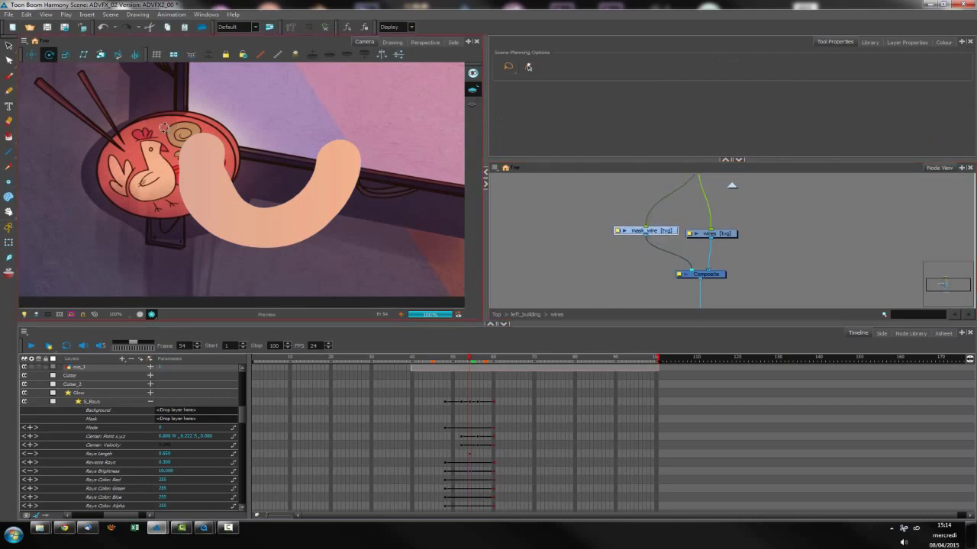
click(31, 54)
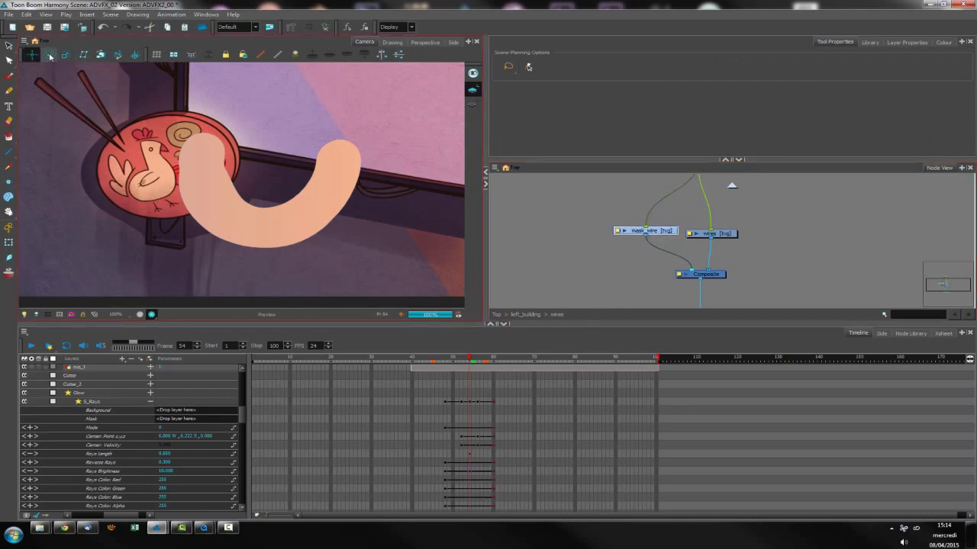
click(641, 186)
drag(665, 235, 758, 241)
drag(718, 190, 715, 215)
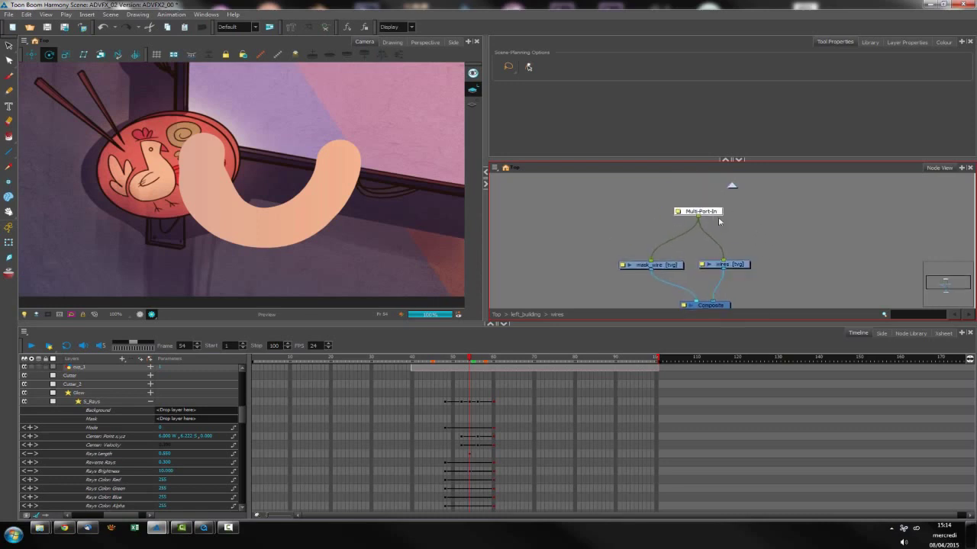
drag(733, 250, 724, 211)
mouse_move(726, 301)
mouse_down()
mouse_move(725, 247)
mouse_move(712, 216)
mouse_move(695, 212)
mouse_move(739, 286)
mouse_move(753, 267)
mouse_up()
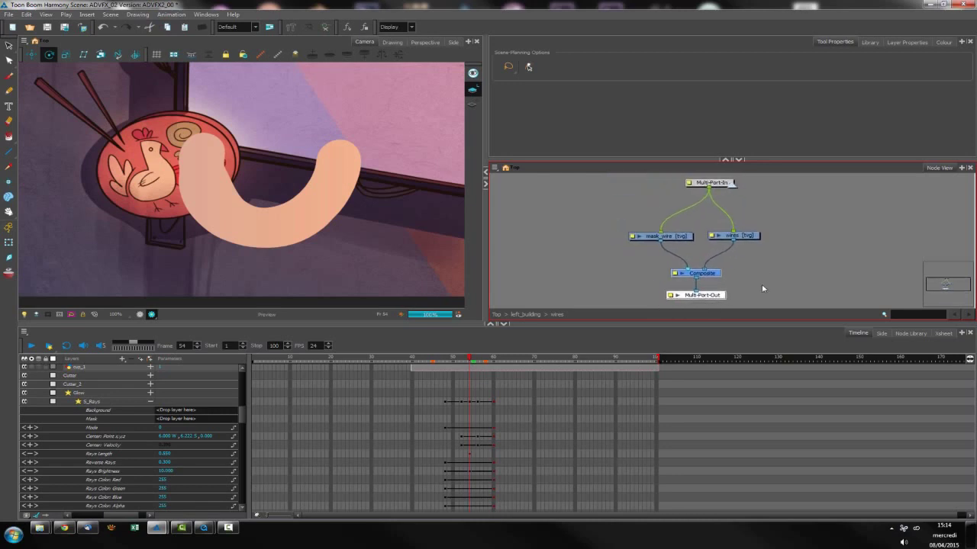
- Add a Peg node in the empty area of the network and paste a copy of the Composite node under it
click(564, 275)
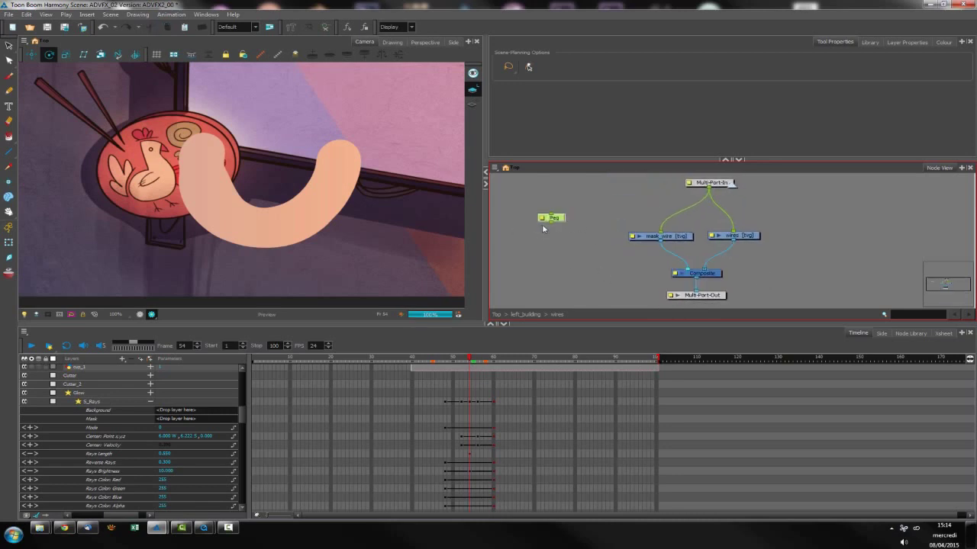
drag(558, 219, 561, 219)
click(563, 251)
drag(713, 274, 715, 272)
key(ctrl+v)
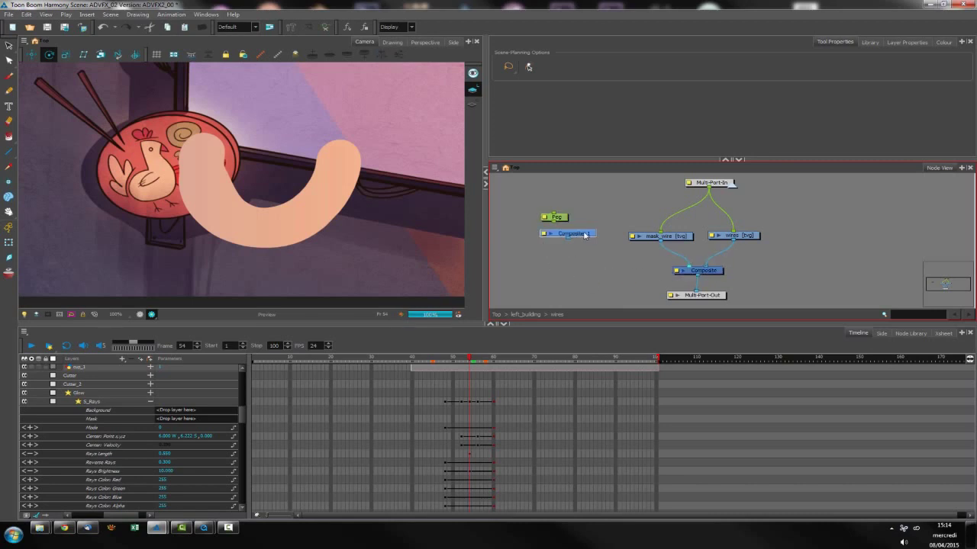
drag(585, 235, 574, 237)
click(592, 248)
drag(666, 240, 665, 238)
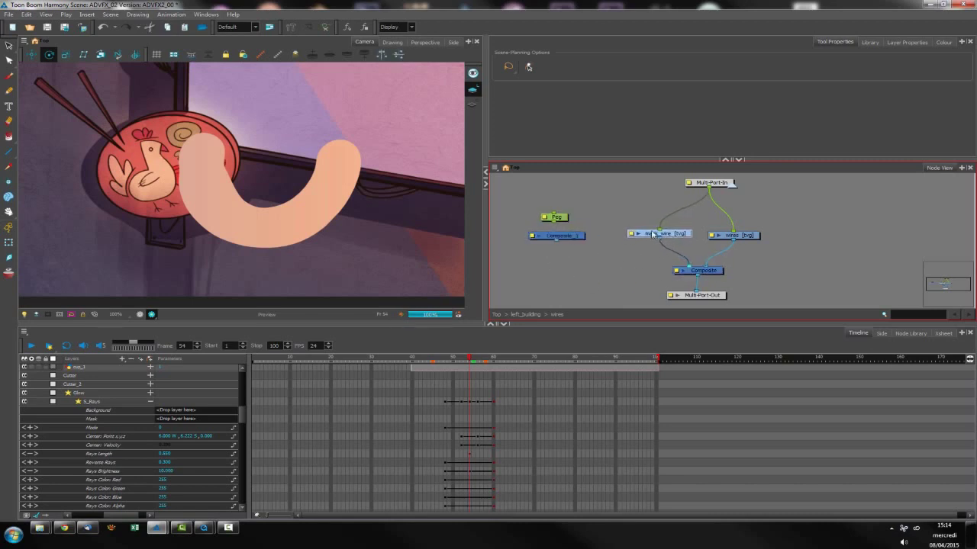
click(585, 283)
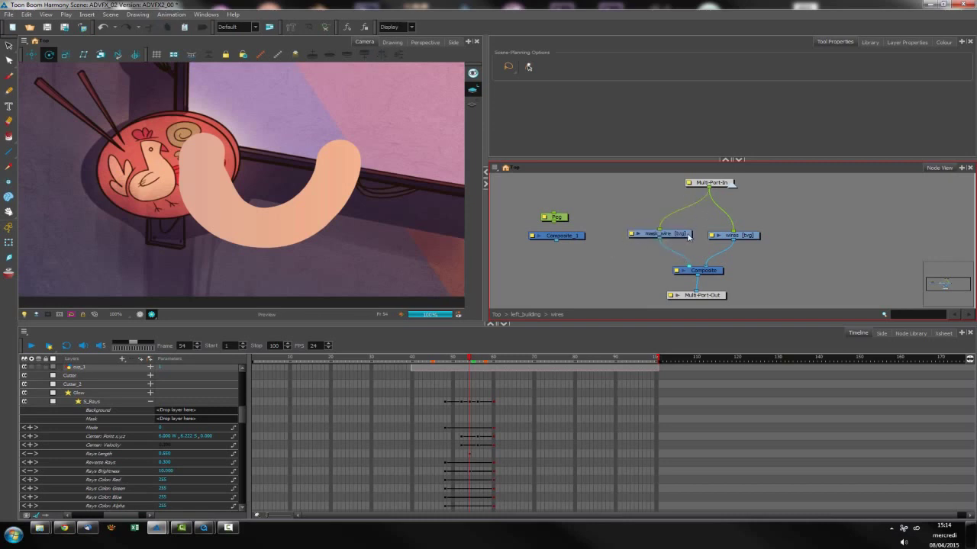
drag(688, 236, 689, 235)
click(554, 272)
key(ctrl+r)
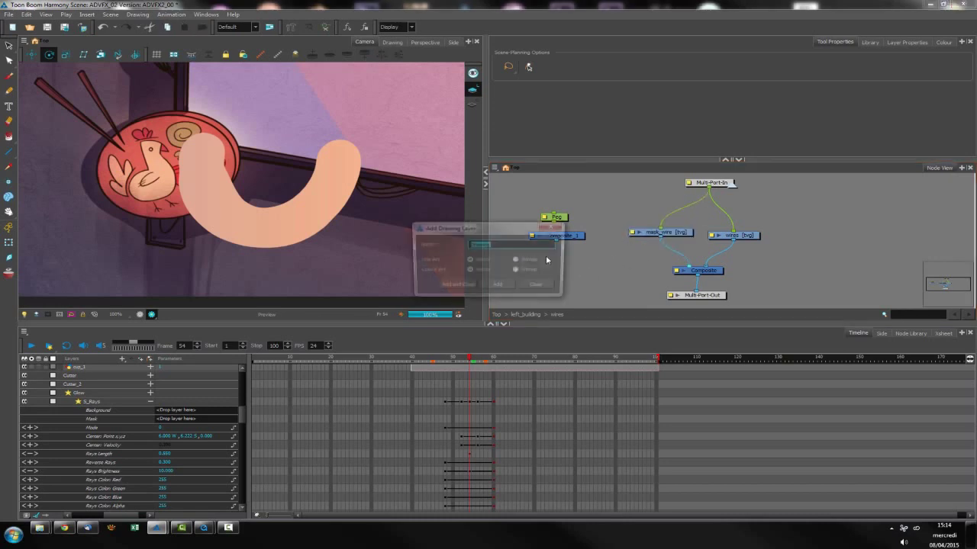
click(577, 293)
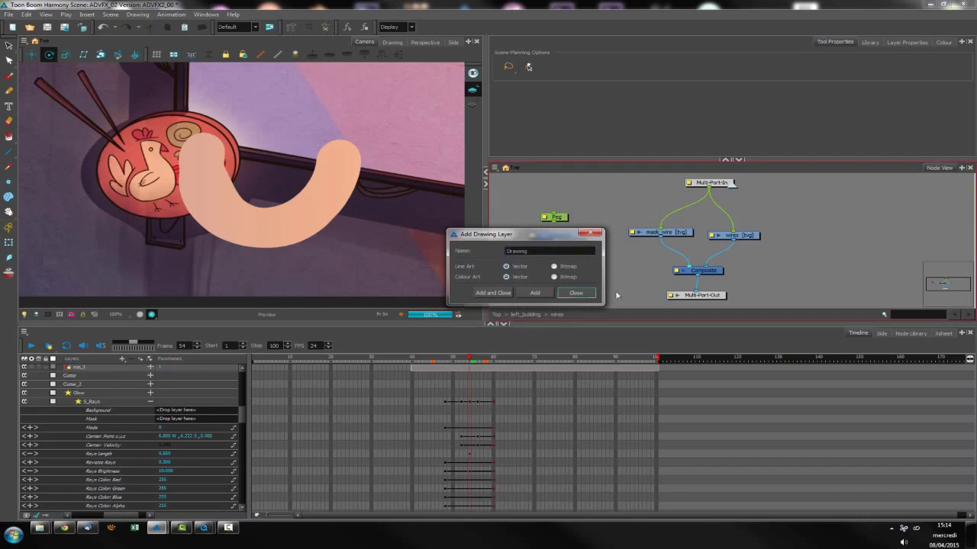
- Examine the node context commands and the advanced Paste Special options with the mask_wire node selected
click(682, 235)
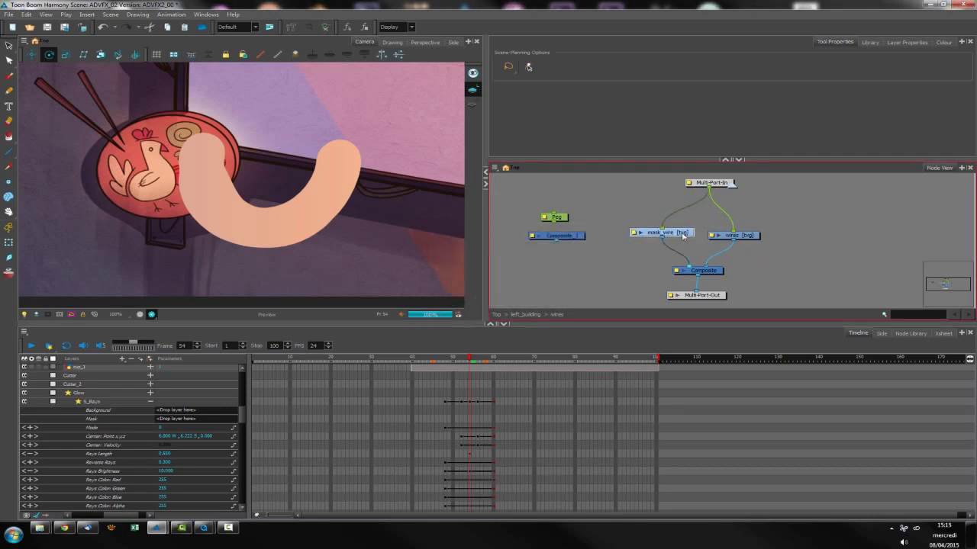
drag(683, 236, 688, 236)
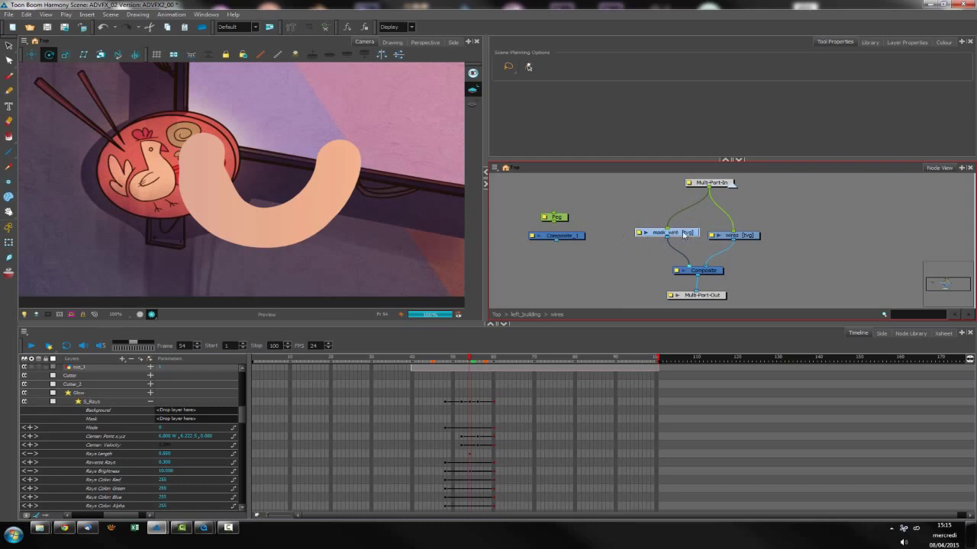
drag(685, 236, 686, 236)
right_click(597, 213)
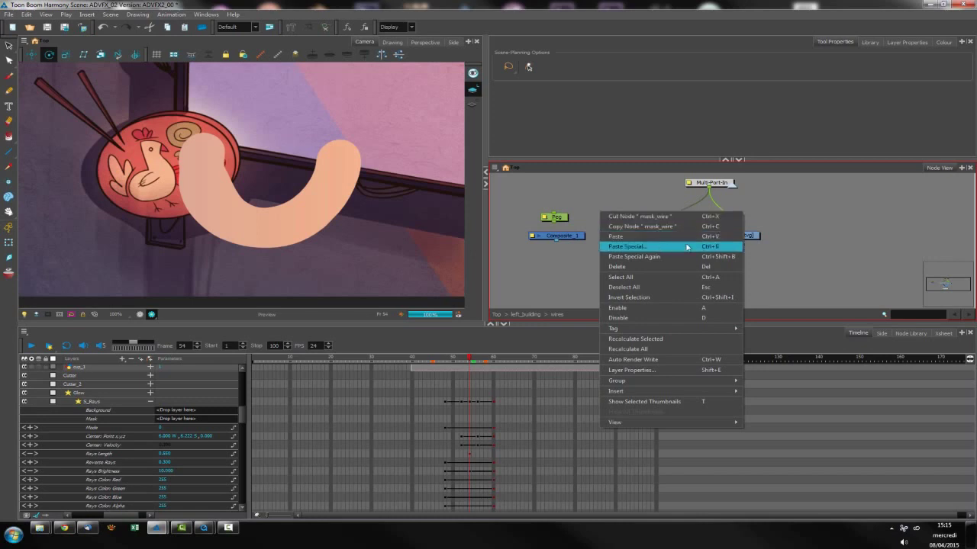
click(854, 209)
click(696, 233)
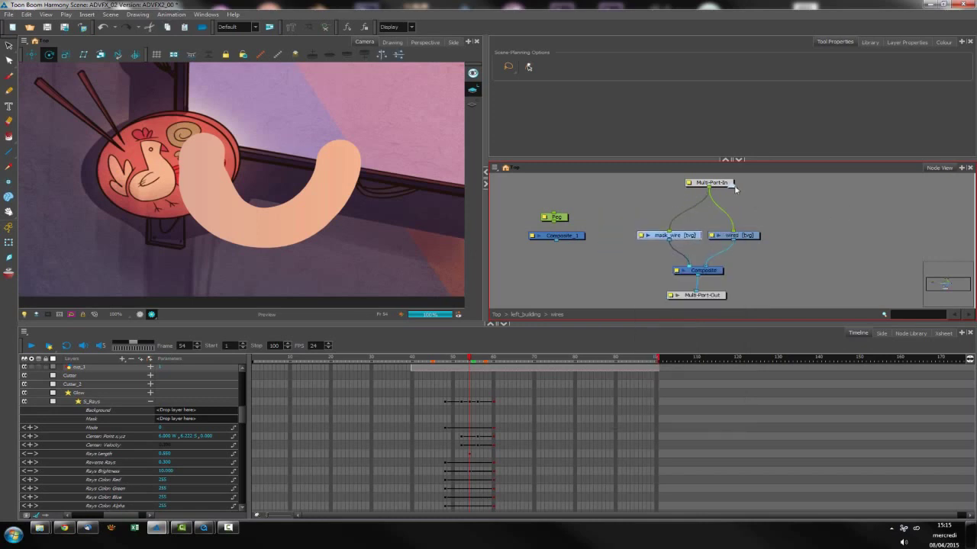
drag(726, 186, 719, 191)
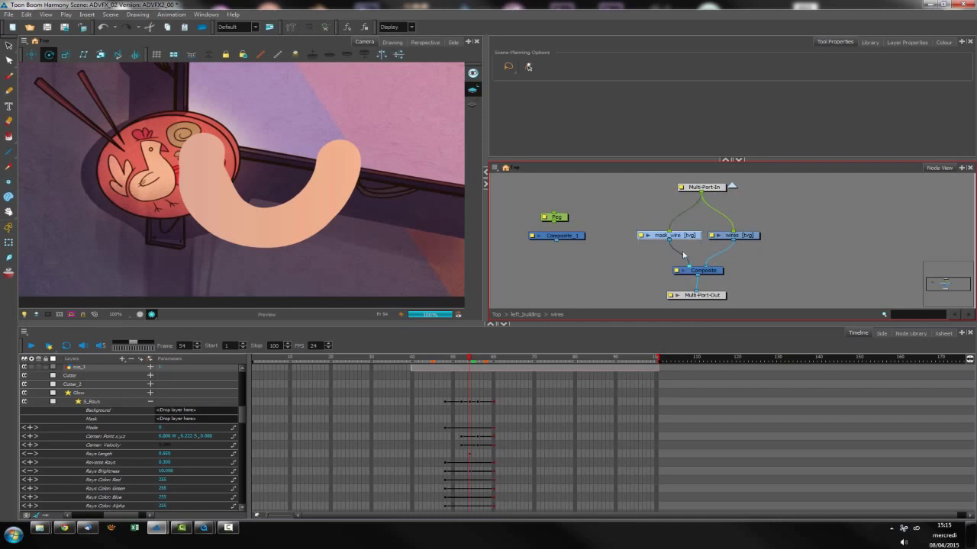
key(ctrl+b)
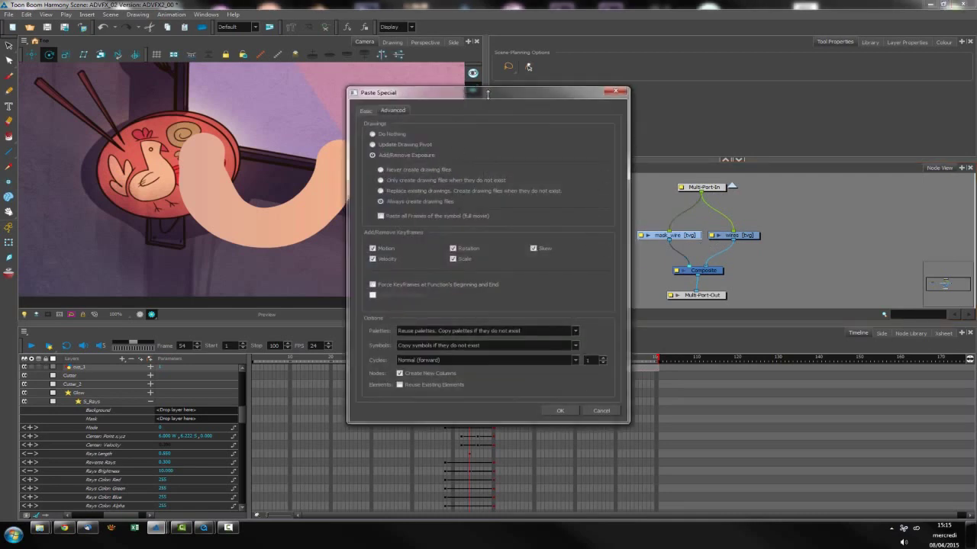
drag(487, 93, 676, 184)
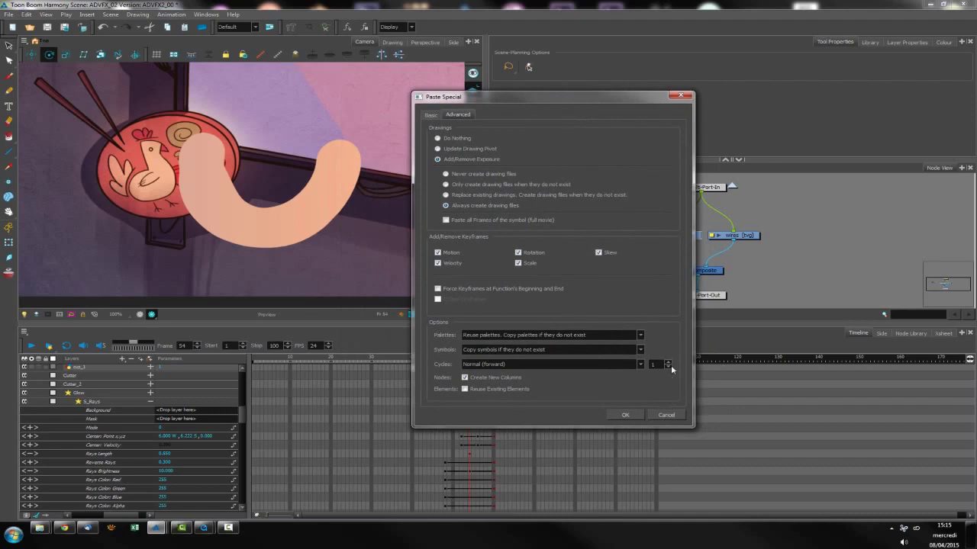
click(666, 414)
- Delete the unconnected Peg and Composite_1 nodes
click(566, 237)
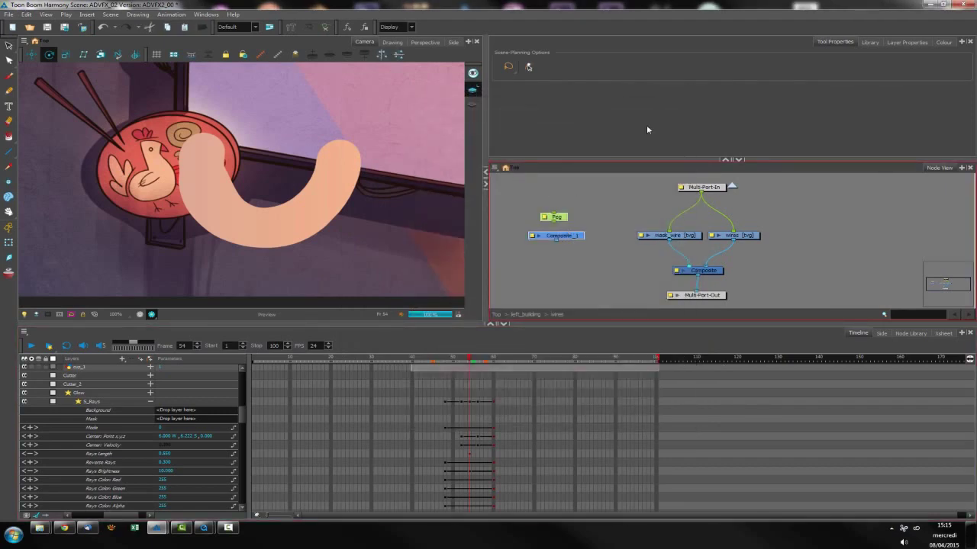
key(Delete)
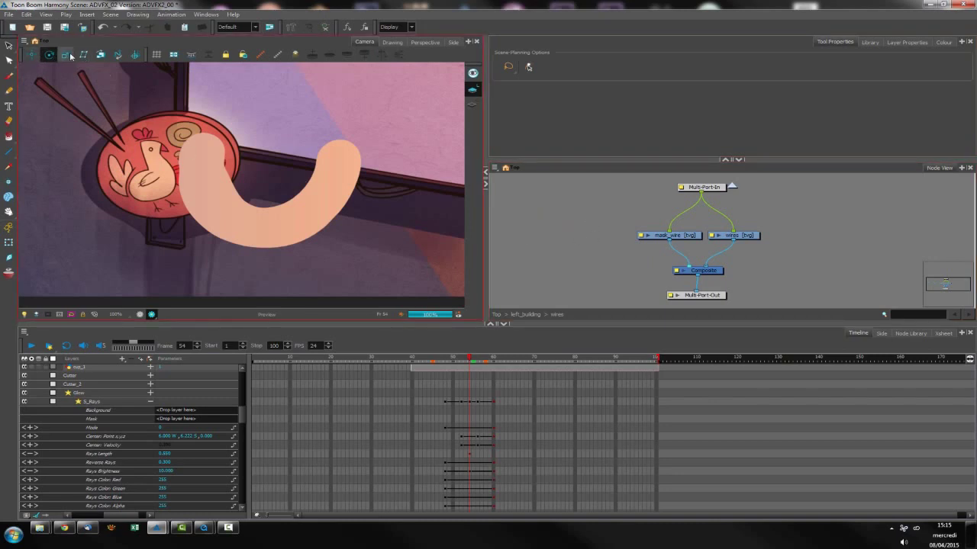
- Jump back and forth between the first and last frames of the scene
click(489, 426)
key(shift+comma)
key(shift+period)
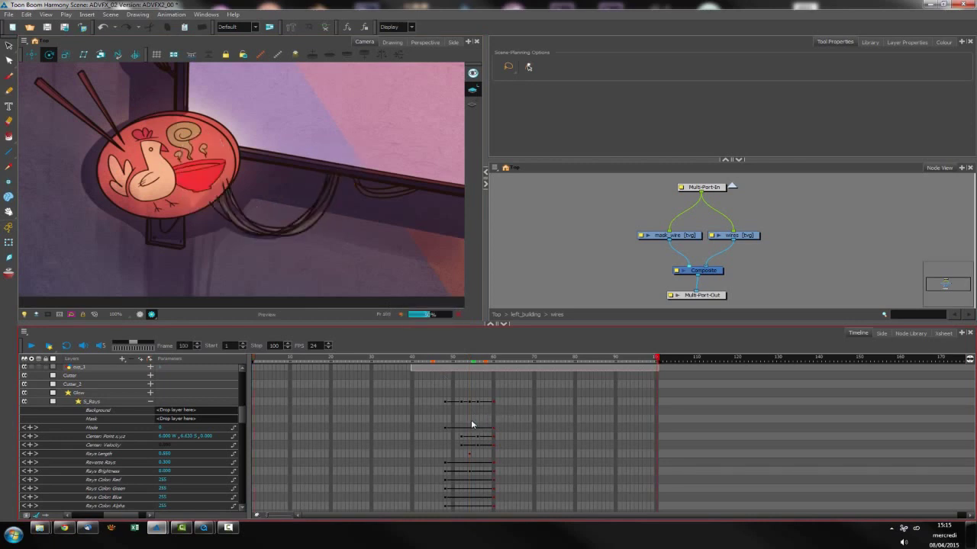
key(shift+comma)
key(shift+period)
key(shift+comma)
key(shift+period)
key(shift+comma)
key(shift+period)
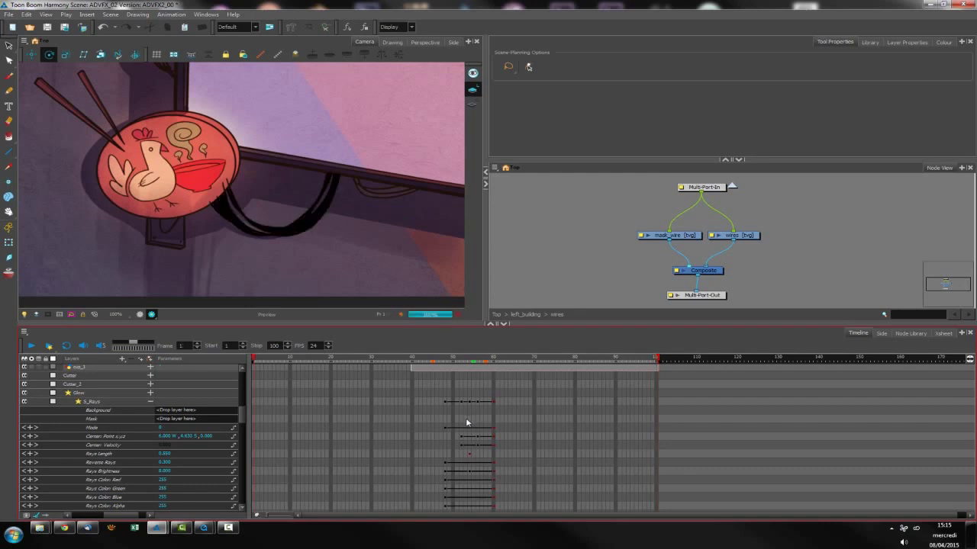
- Step forward frame by frame from the scene's start, and go to the Reverse Rays keyframe at frame 60
key(period)
key(period)
key(period)
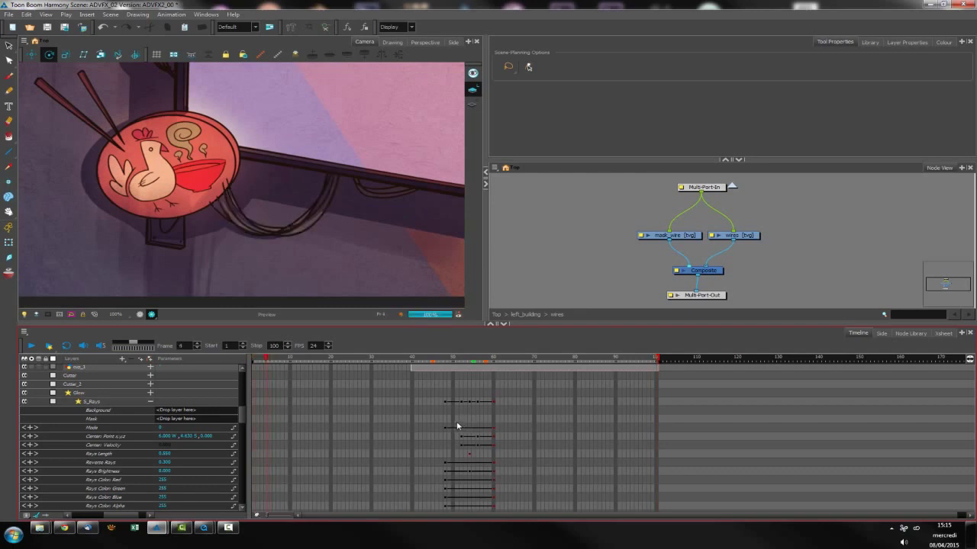
key(period)
key(period)
key(period)
key(period)
key(period)
key(period)
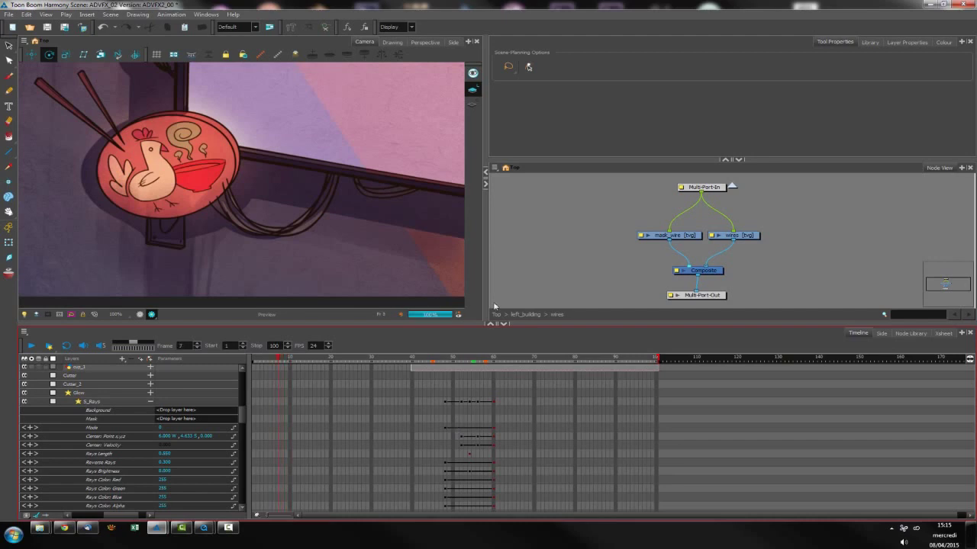
click(445, 463)
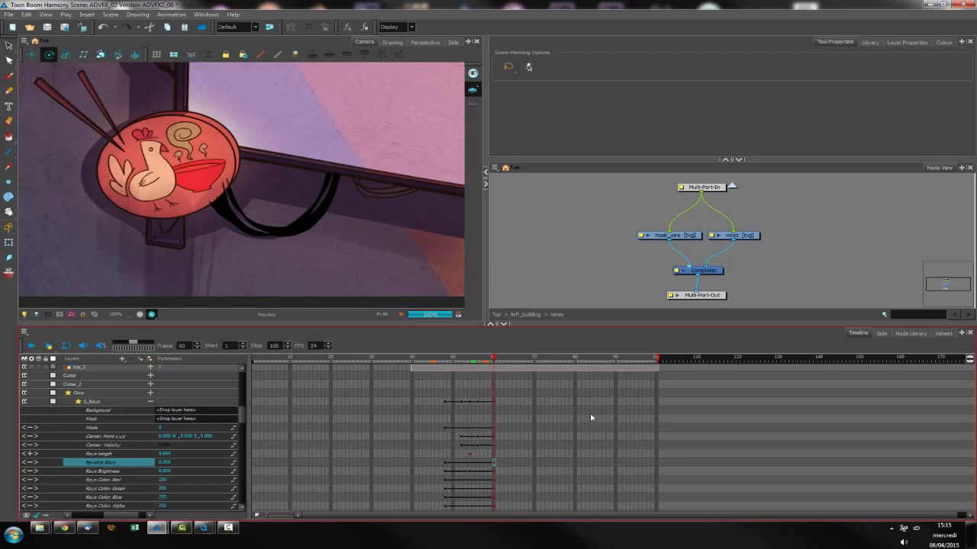
- Open the keyboard shortcut preferences and try to assign F to the General command Go to the Eighth Drawing in drawing view
click(593, 233)
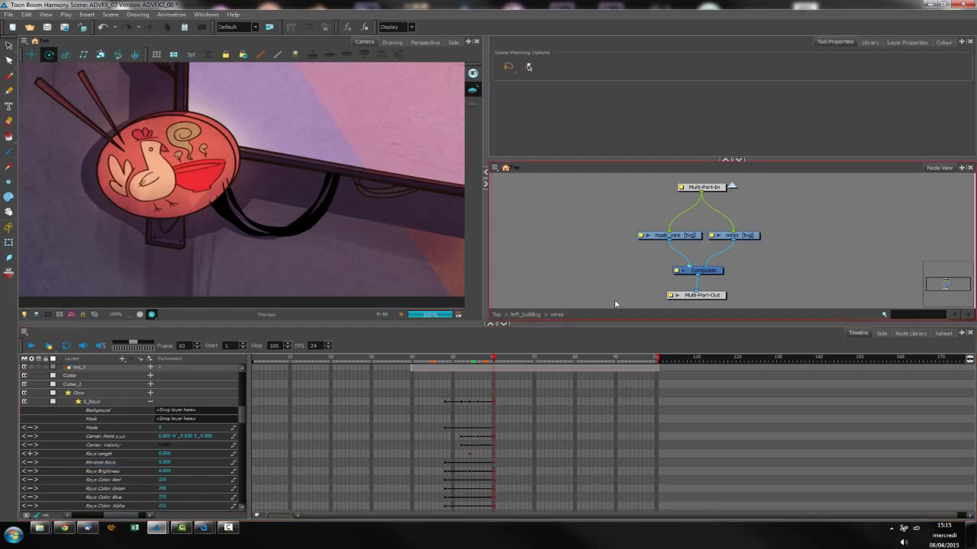
key(ctrl+u)
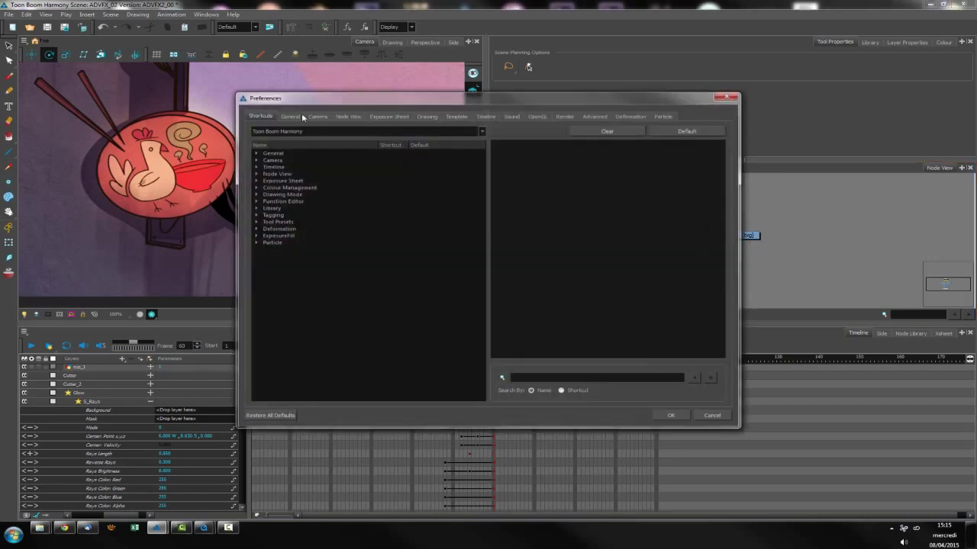
click(256, 154)
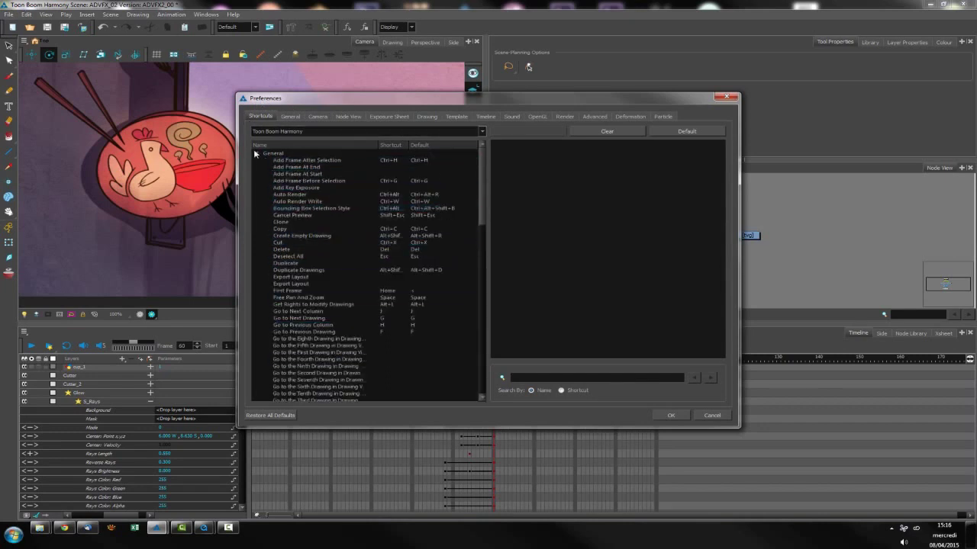
click(313, 338)
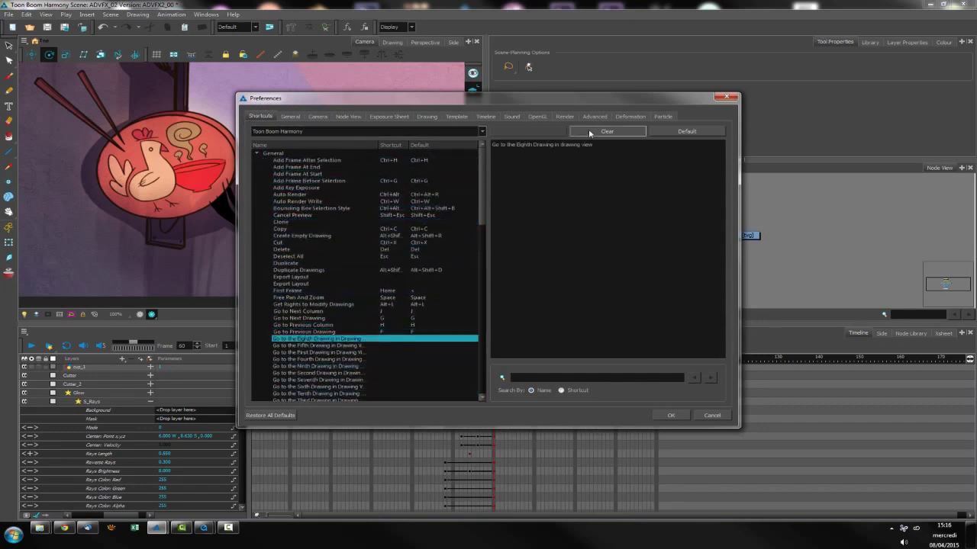
click(541, 131)
key(f)
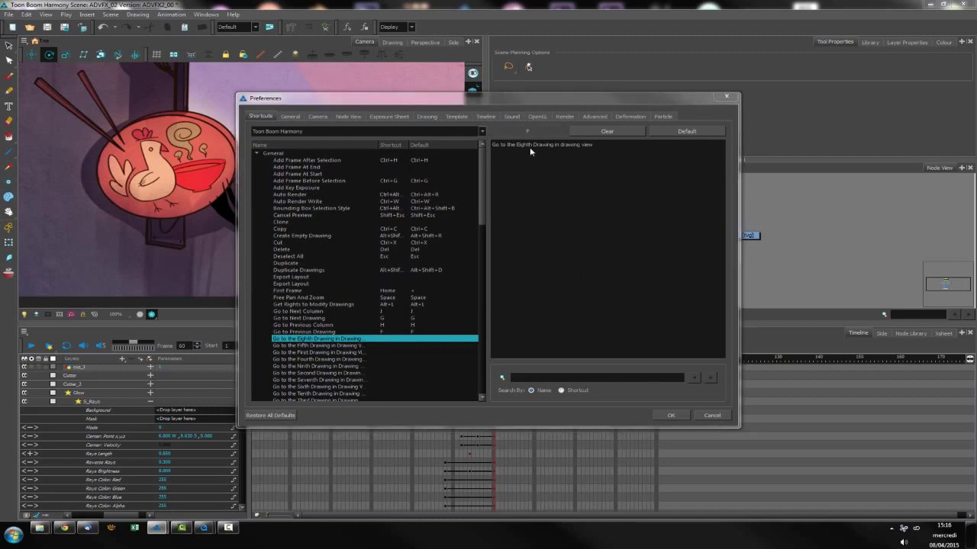
click(506, 283)
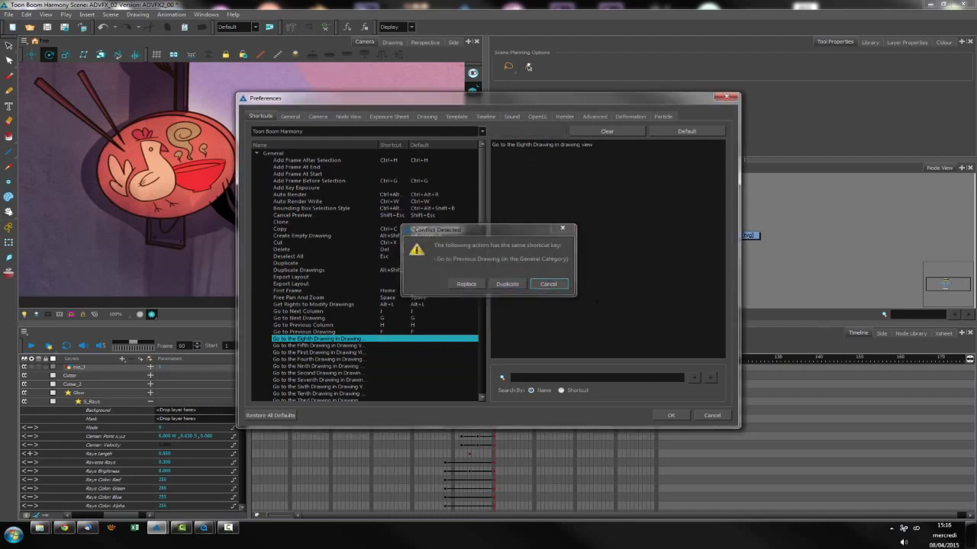
drag(480, 221, 462, 175)
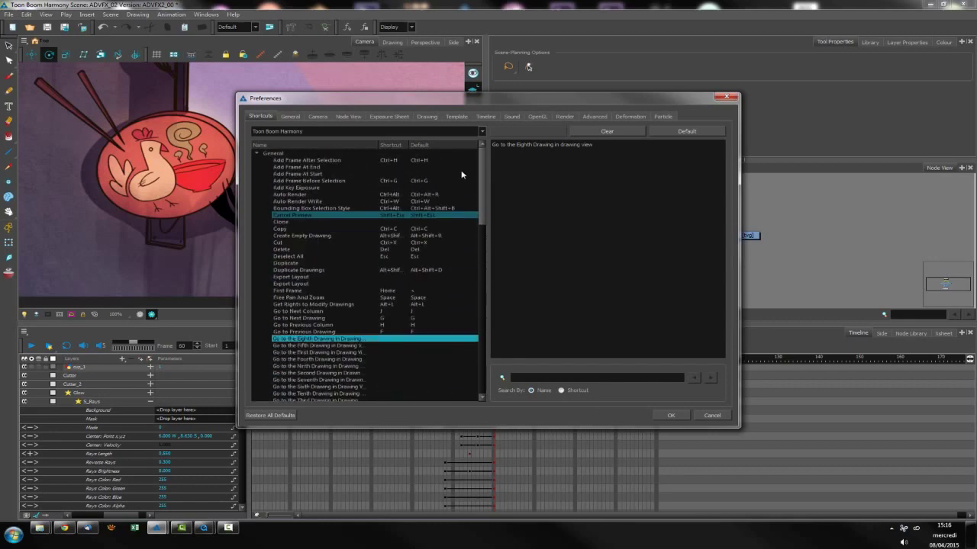
- Review the Camera and Timeline shortcut lists, and close the preferences without saving changes
click(255, 153)
click(257, 161)
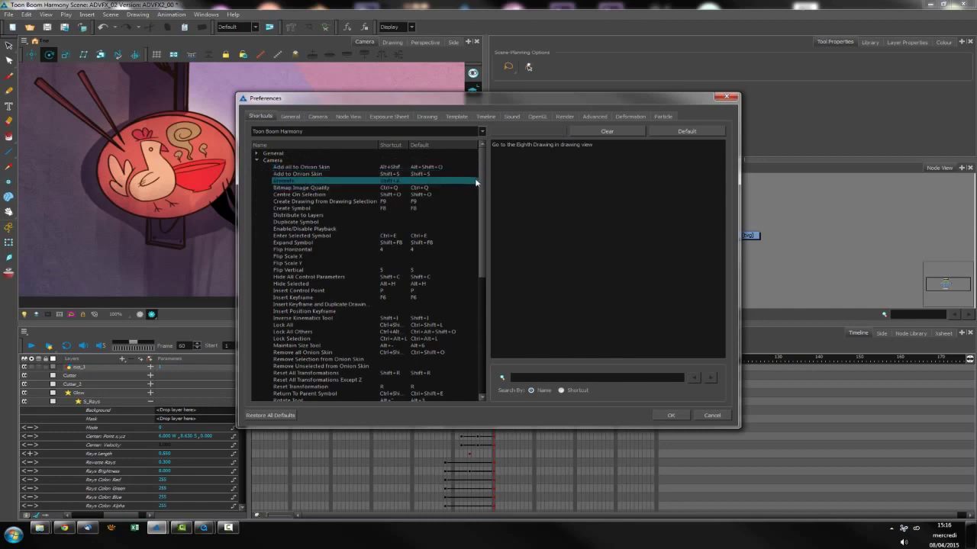
drag(475, 178, 466, 121)
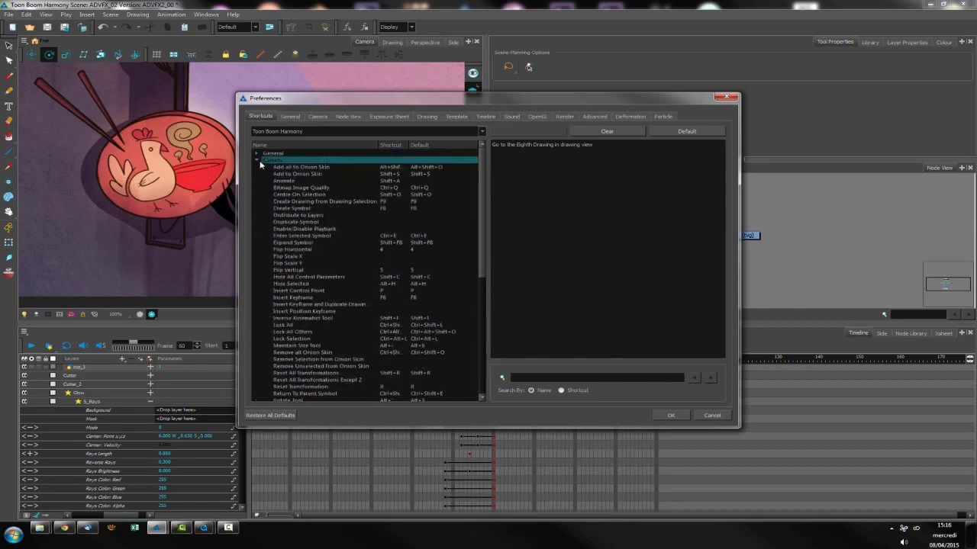
click(257, 160)
click(257, 167)
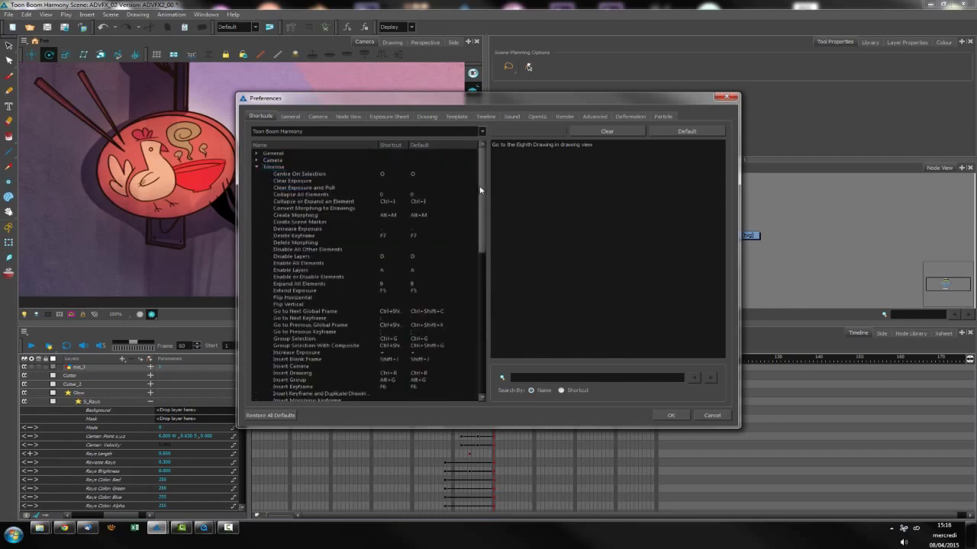
drag(481, 198, 483, 348)
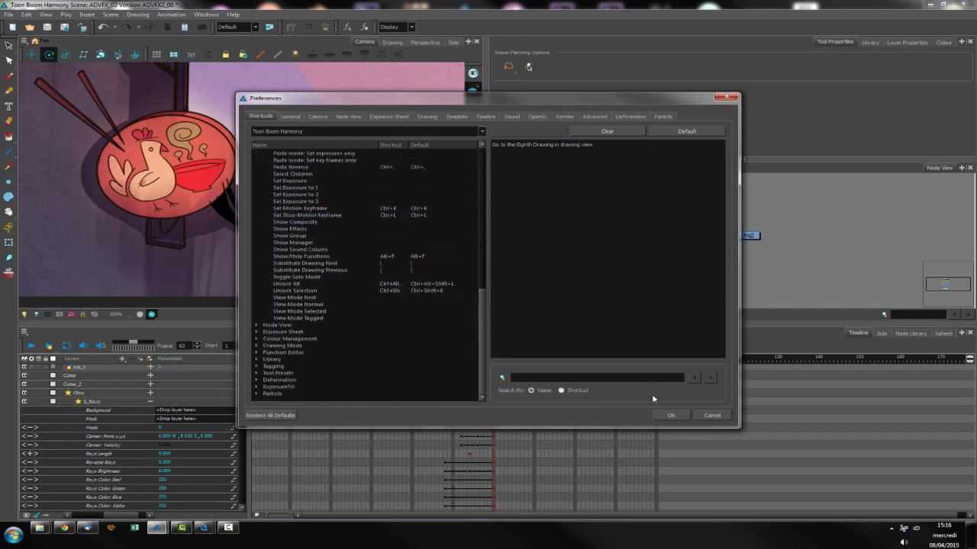
click(712, 415)
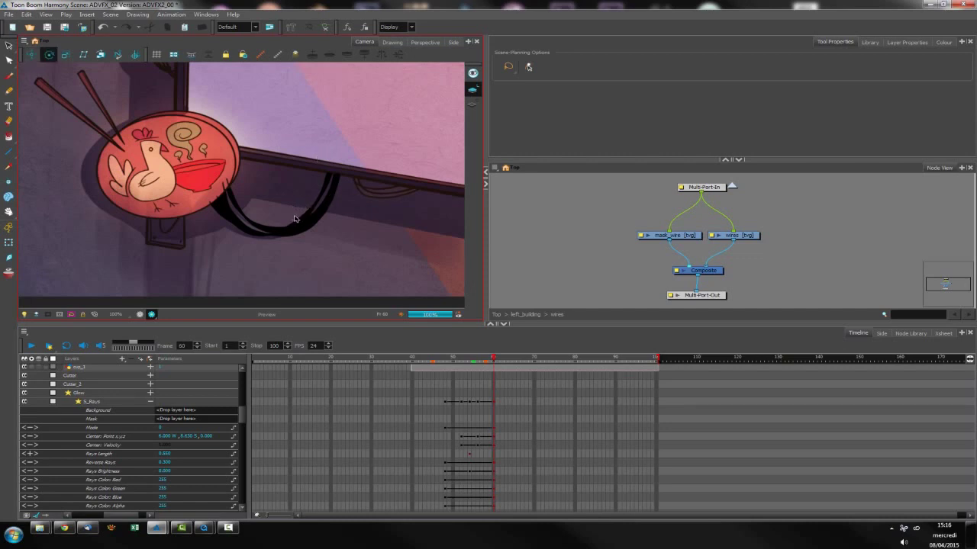
- Cycle through the Translate, Rotate, Scale and Skew transform tools
key(alt+2)
key(alt+3)
key(alt+4)
key(alt+5)
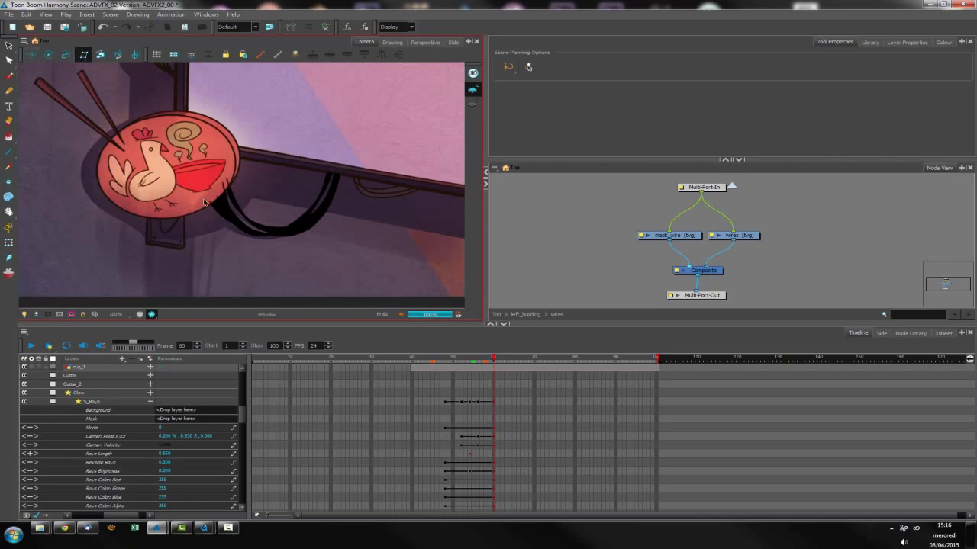
- Reposition the mask_wire node slightly and extend its drawing's exposure to the last frame of the scene
click(712, 188)
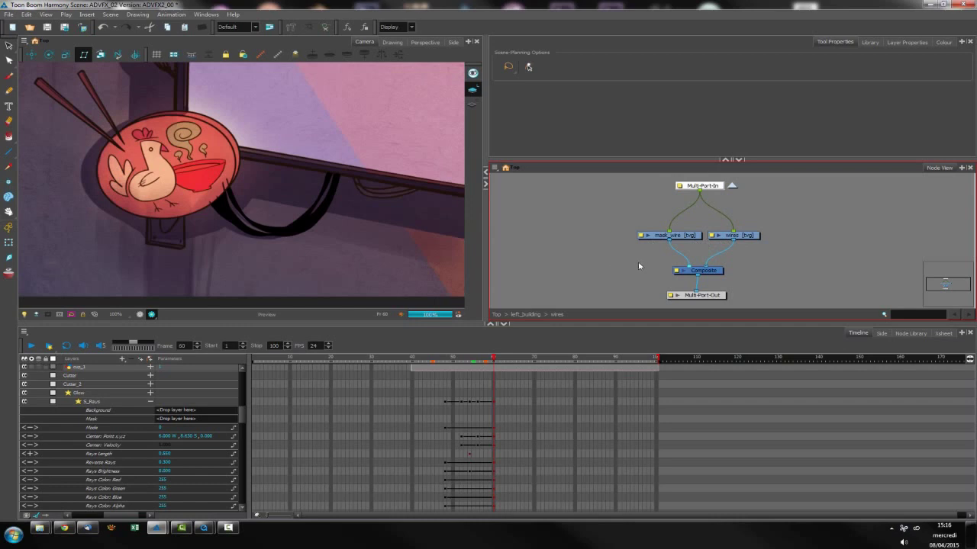
drag(695, 237, 684, 233)
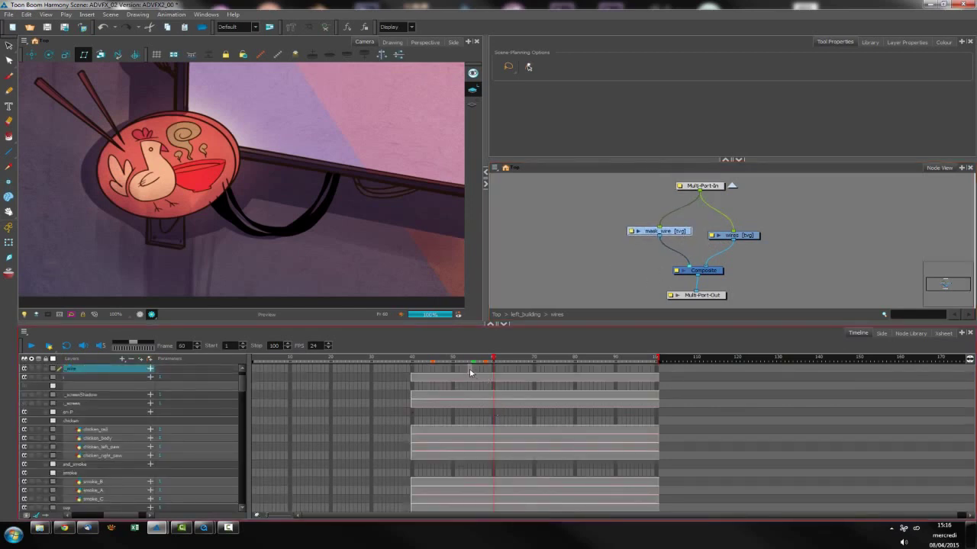
click(469, 371)
drag(470, 371, 413, 370)
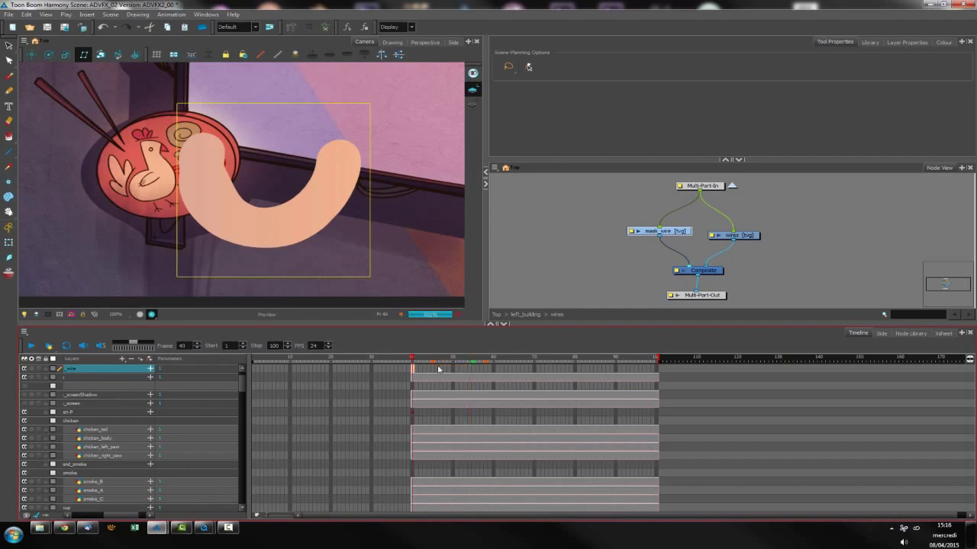
key(shift+period)
key(F5)
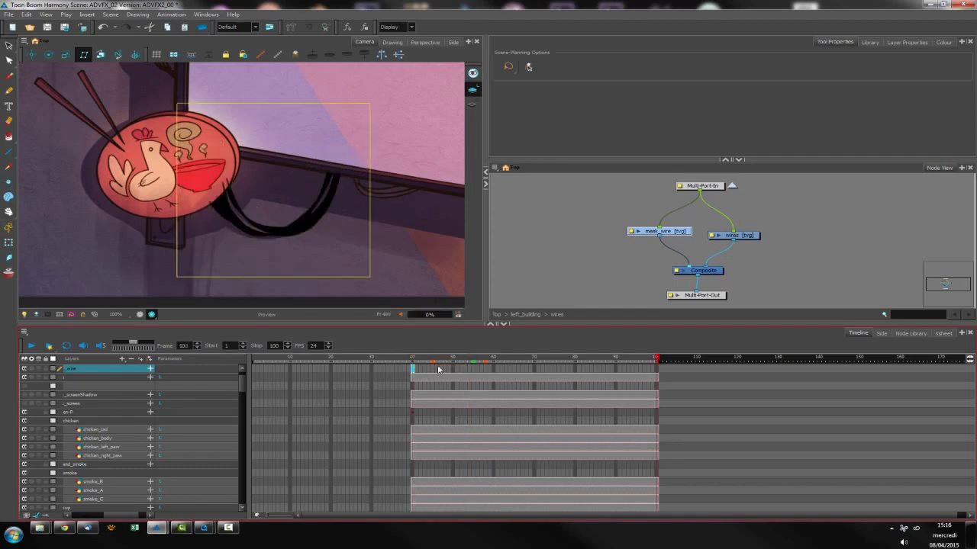
- Add a Peg node and connect it between Multi-Port-In and the mask_wire node
click(624, 255)
drag(680, 231, 677, 235)
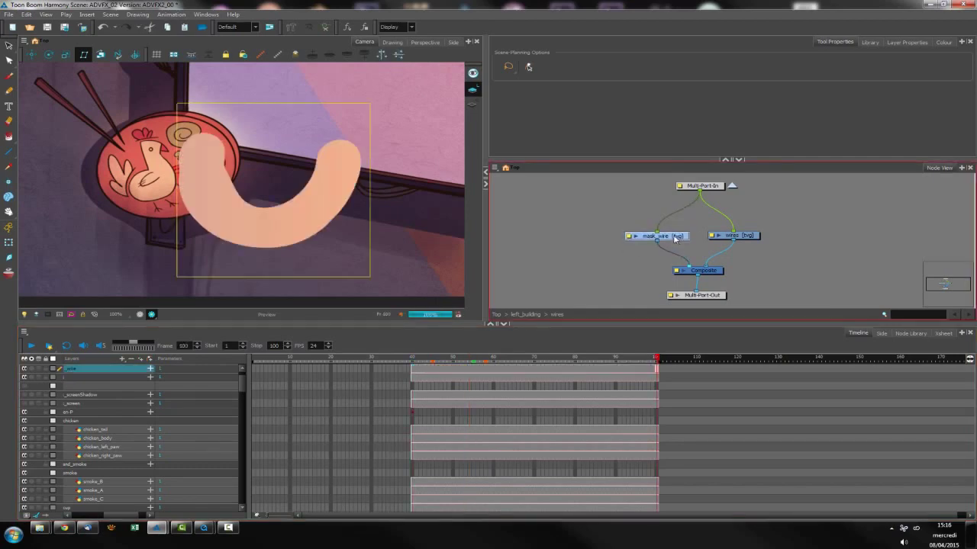
key(ctrl+p)
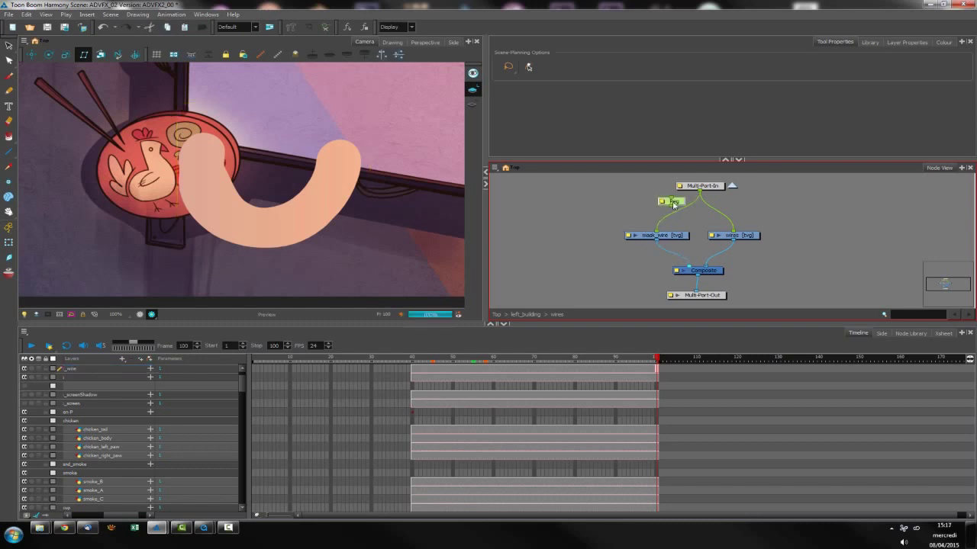
drag(658, 210, 661, 215)
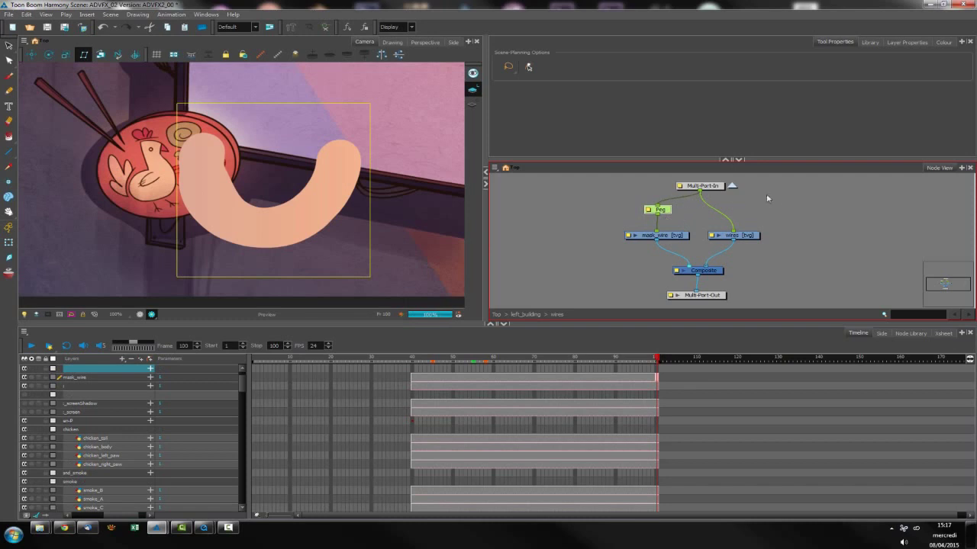
- Enable the small_panel node in the parent left_building group, and go to frame 52
click(470, 360)
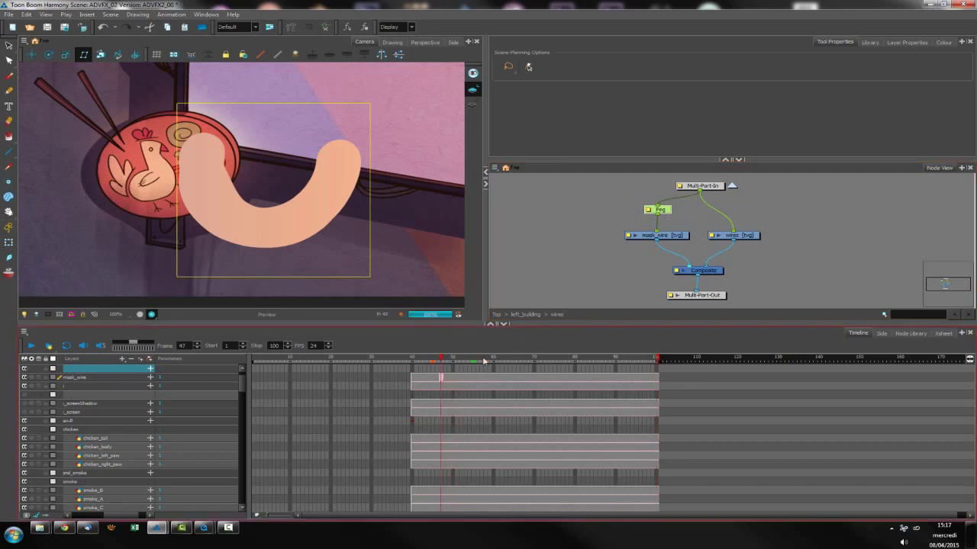
click(588, 277)
click(523, 316)
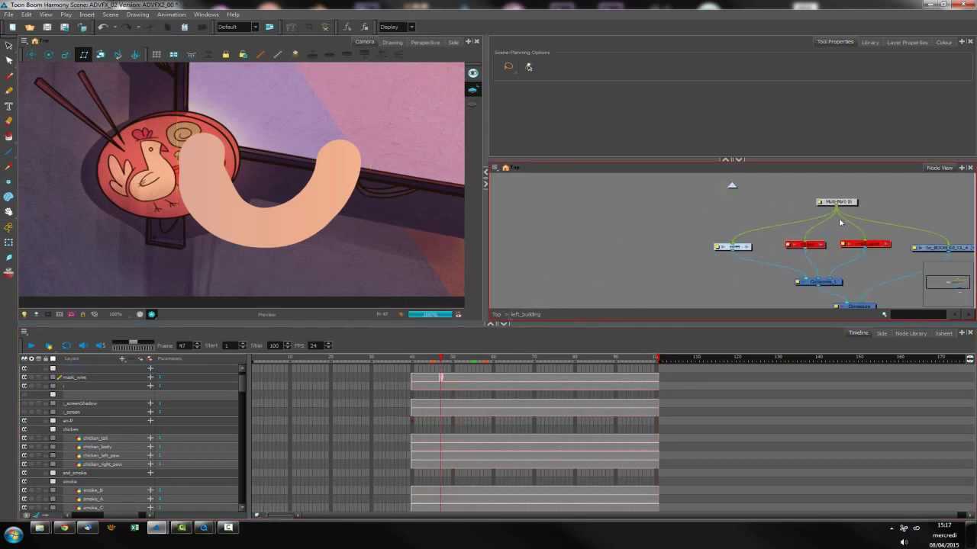
click(875, 246)
key(a)
click(682, 280)
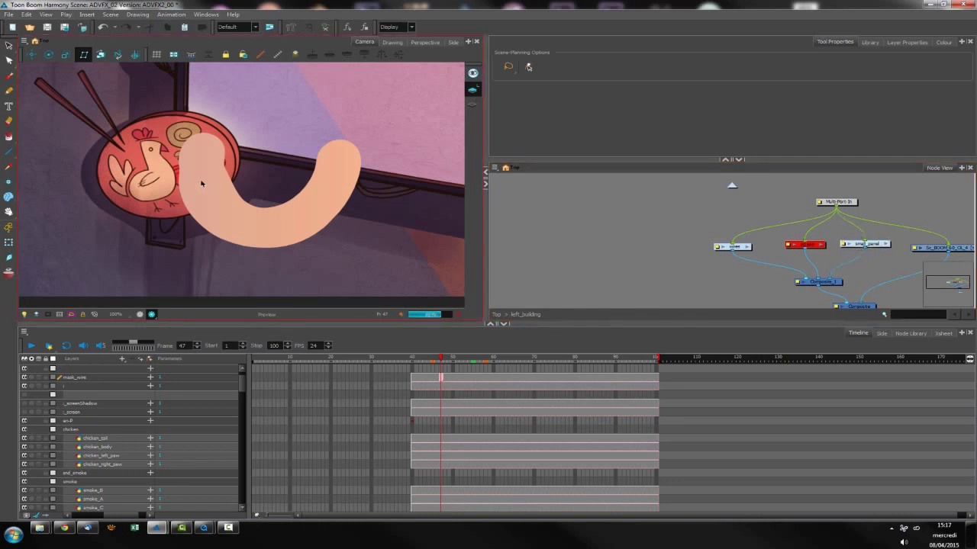
click(463, 361)
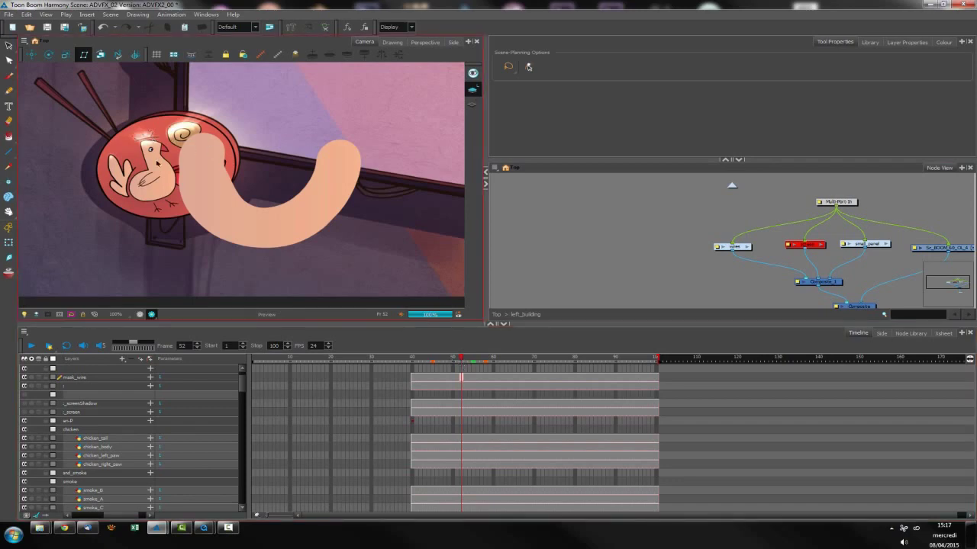
- In the wires group, place the Peg's pivot at the centre of the mask curve and rotate the mask upward, clear of the wires
double_click(741, 250)
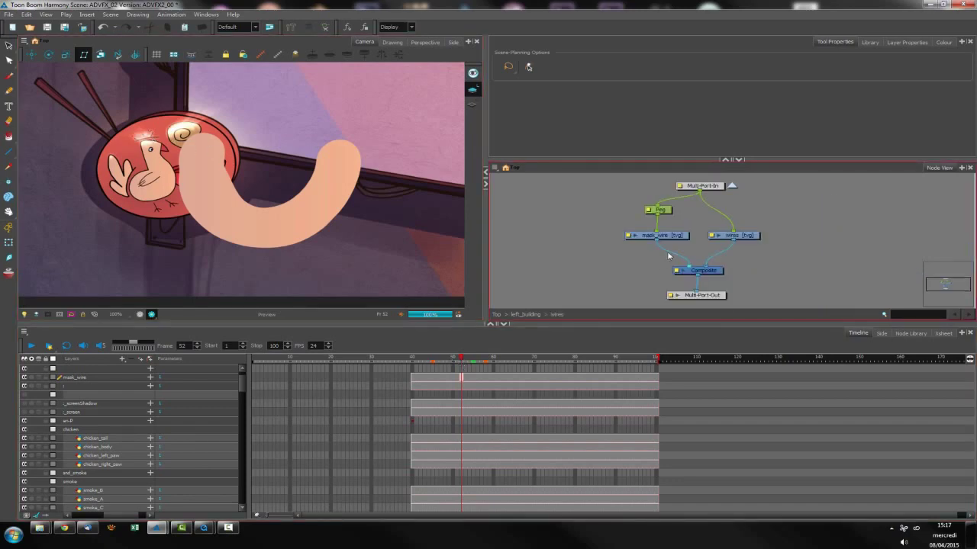
click(661, 211)
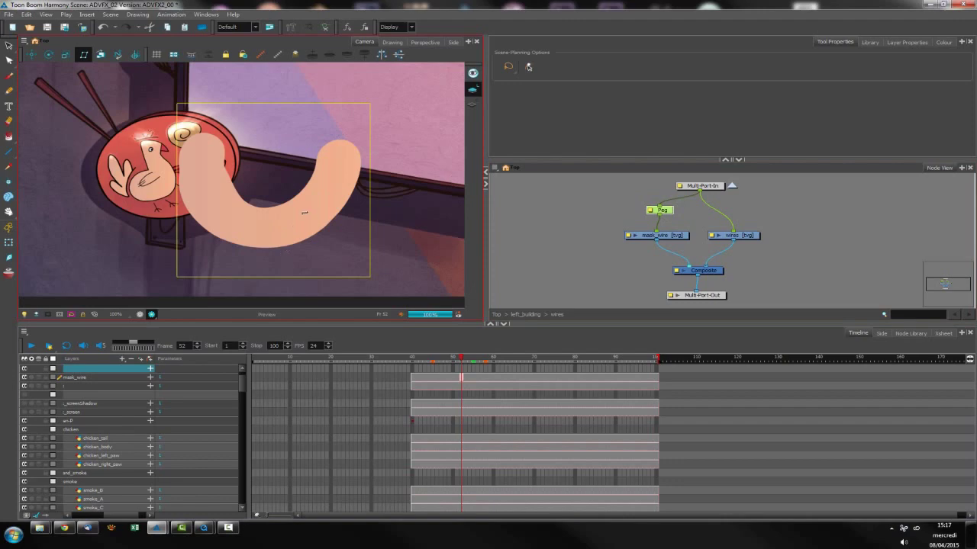
key(alt+3)
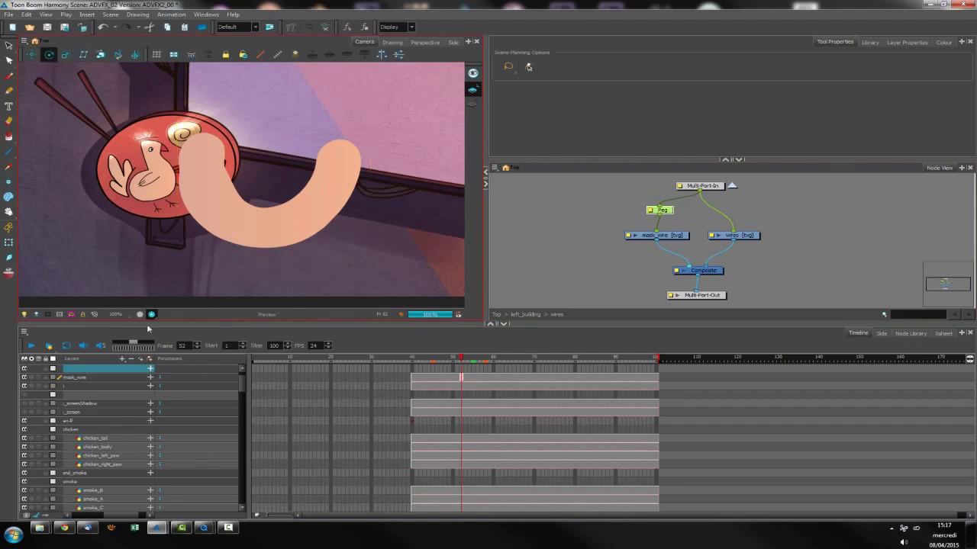
scroll(320, 224, down, 4)
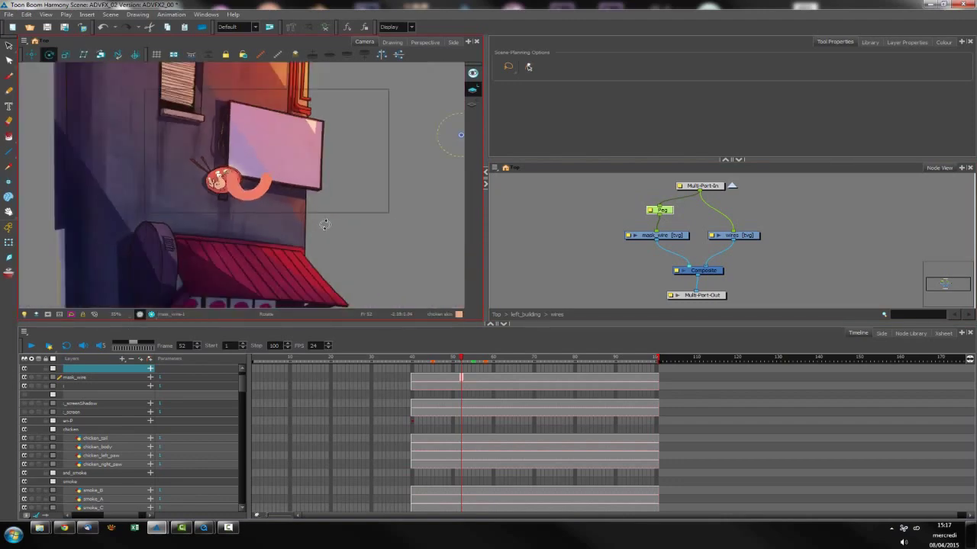
drag(417, 145, 250, 180)
scroll(287, 202, up, 5)
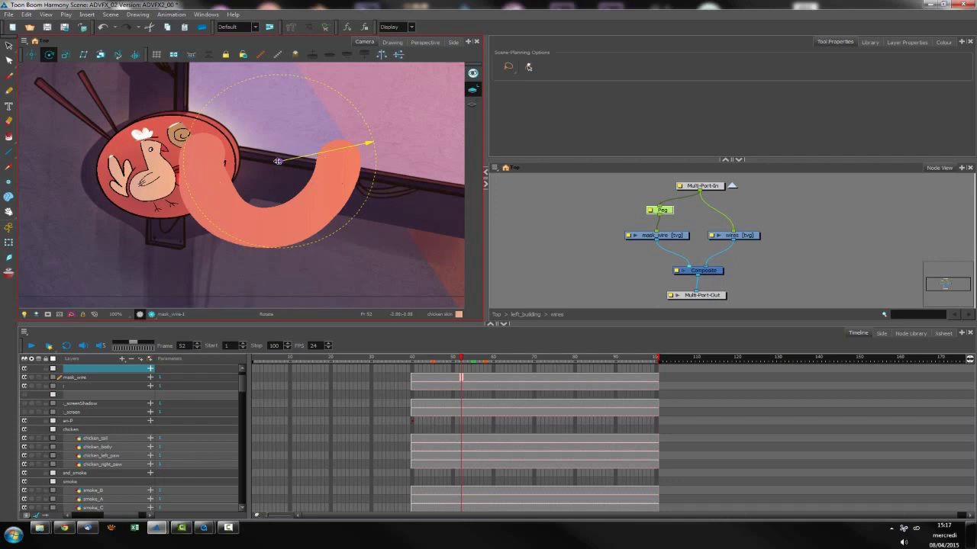
drag(277, 161, 264, 160)
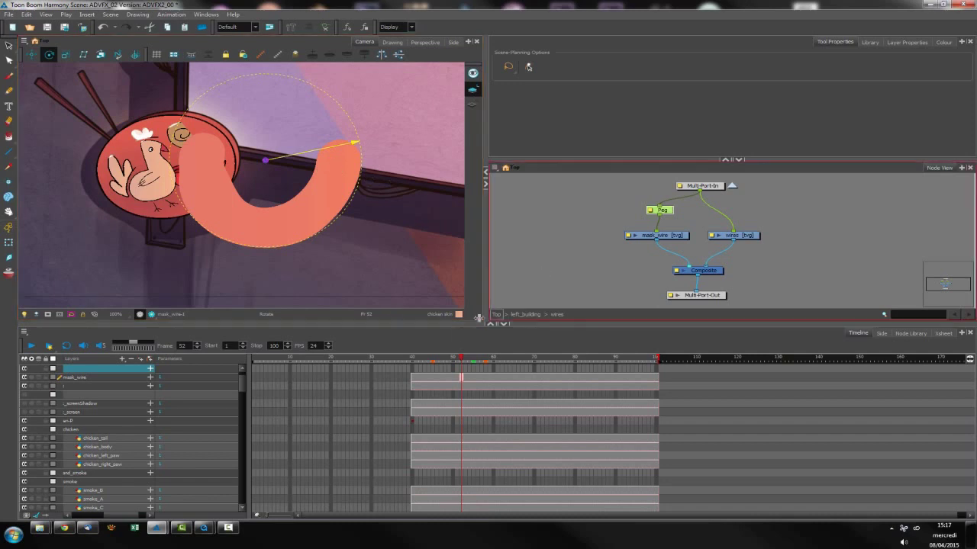
drag(375, 160, 98, 214)
key(alt+2)
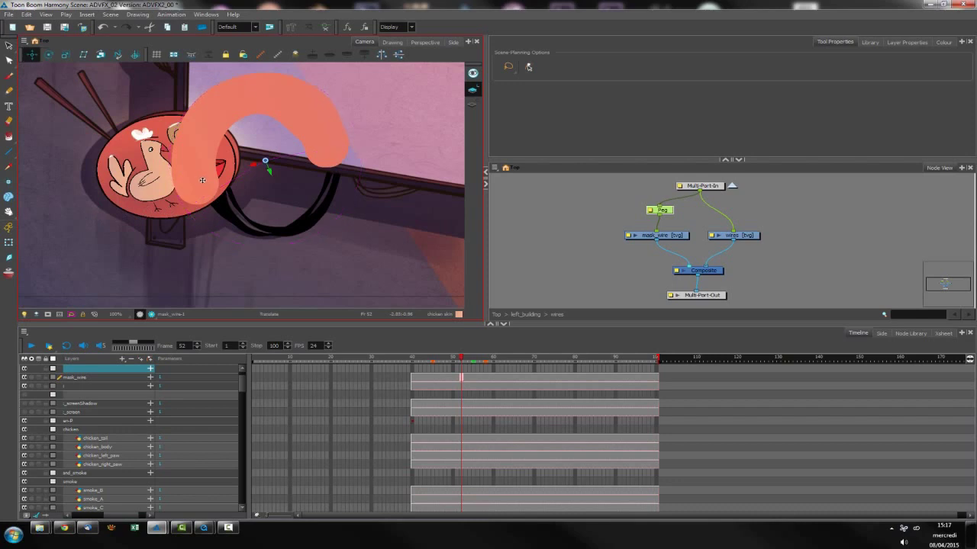
- Brush extra strokes onto the mask_wire drawing to thicken the arc and its end beside the screen
click(673, 236)
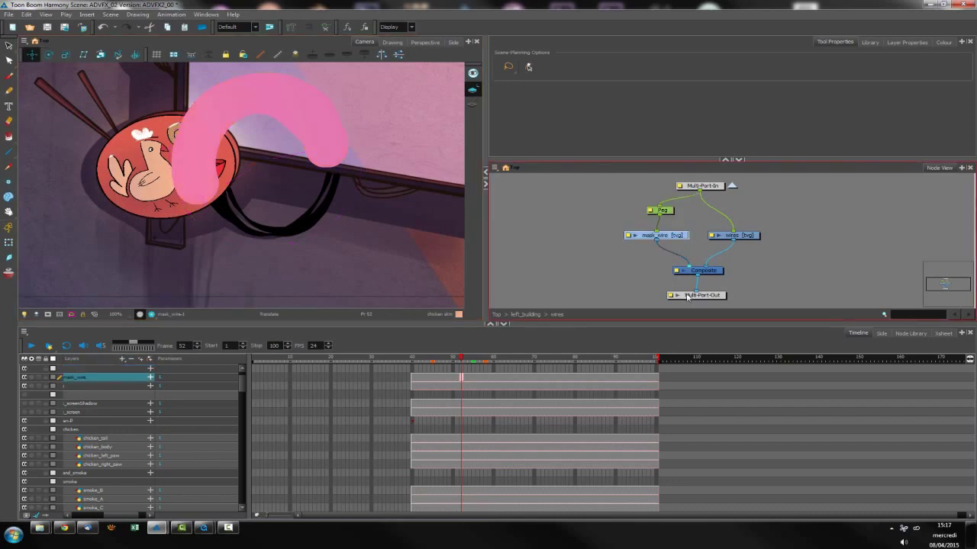
key(alt+b)
mouse_move(237, 103)
mouse_down()
mouse_move(217, 132)
mouse_move(207, 181)
mouse_move(196, 167)
mouse_move(210, 120)
mouse_move(250, 105)
mouse_move(283, 116)
mouse_move(310, 151)
mouse_move(340, 147)
mouse_move(309, 98)
mouse_up()
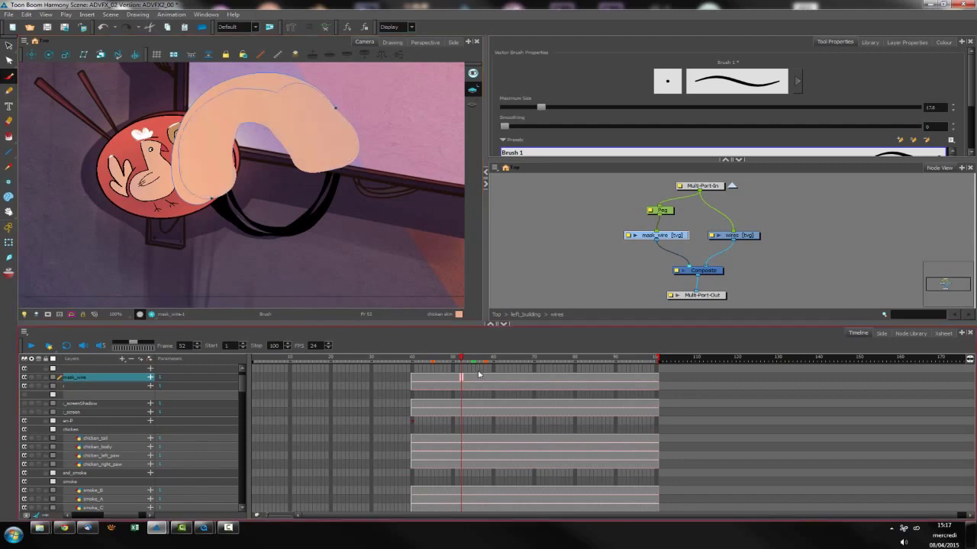
- Select the Peg for rotation and review frames 57 to 64 in the rendered preview
click(667, 213)
key(shift+t)
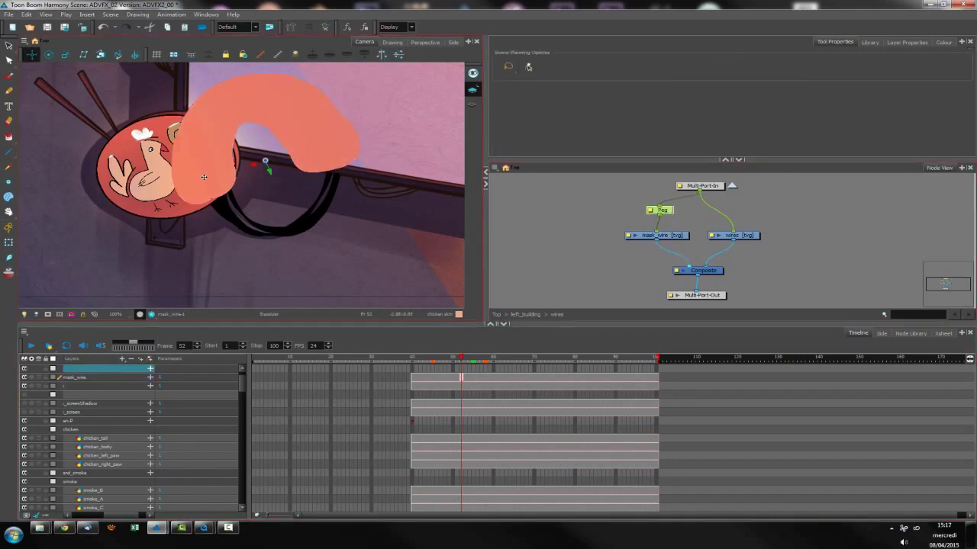
key(alt+3)
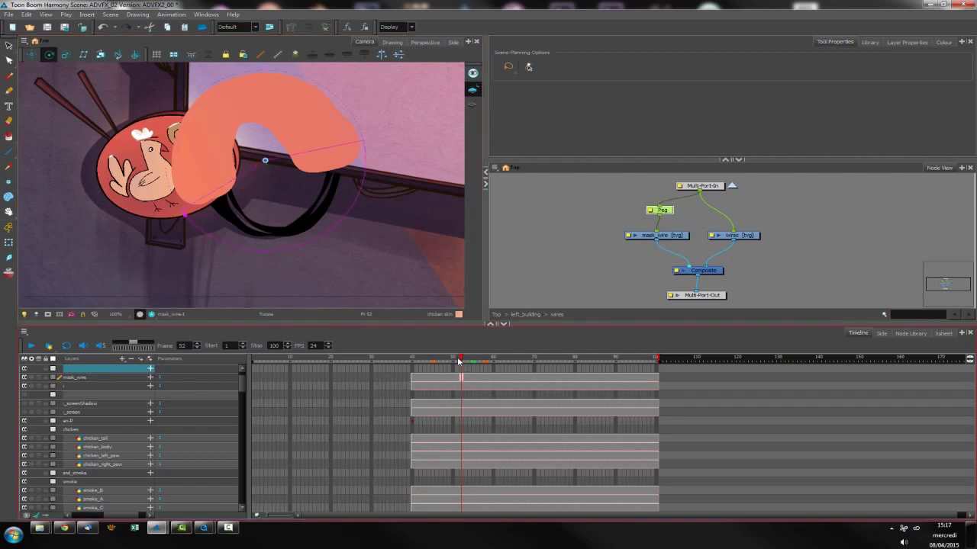
drag(463, 362, 489, 363)
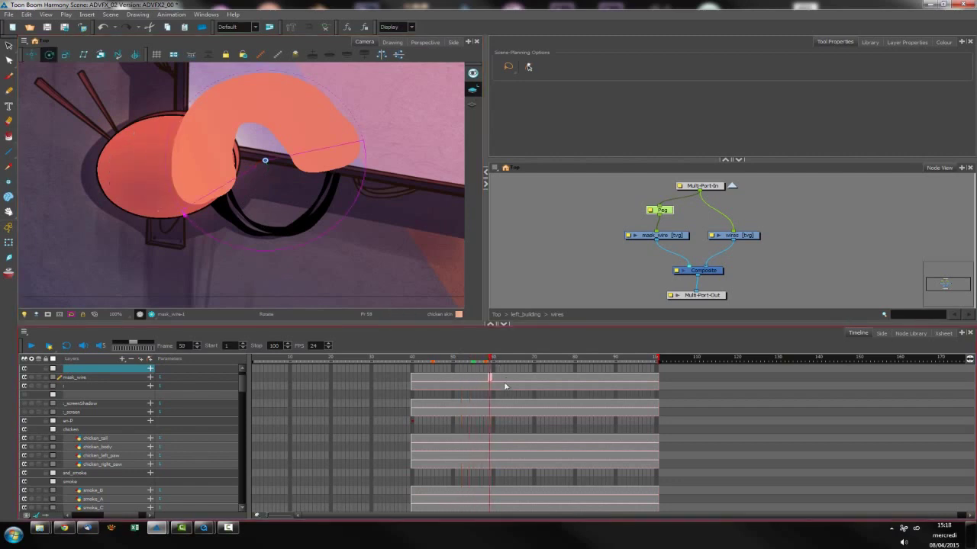
click(151, 314)
key(comma)
key(comma)
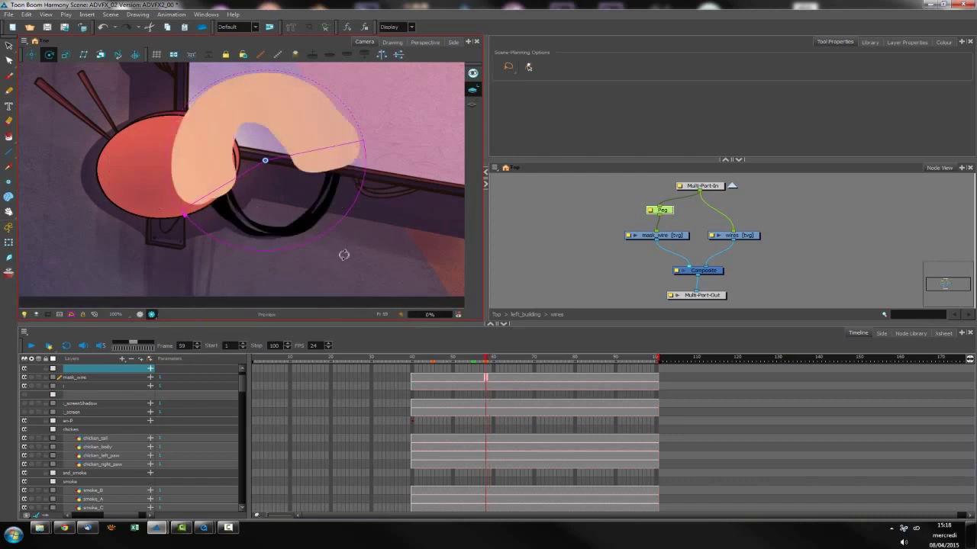
key(comma)
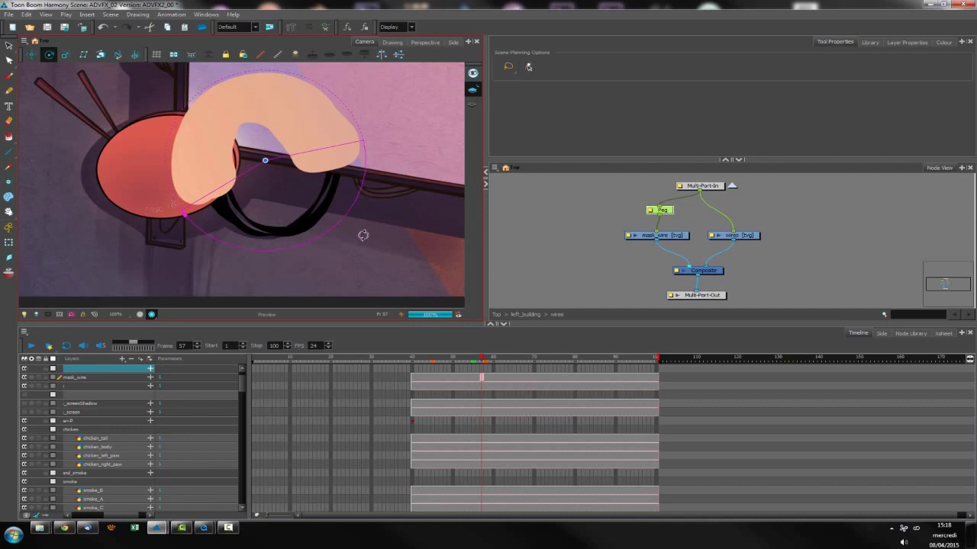
key(period)
key(period)
key(period)
key(period)
key(period)
key(period)
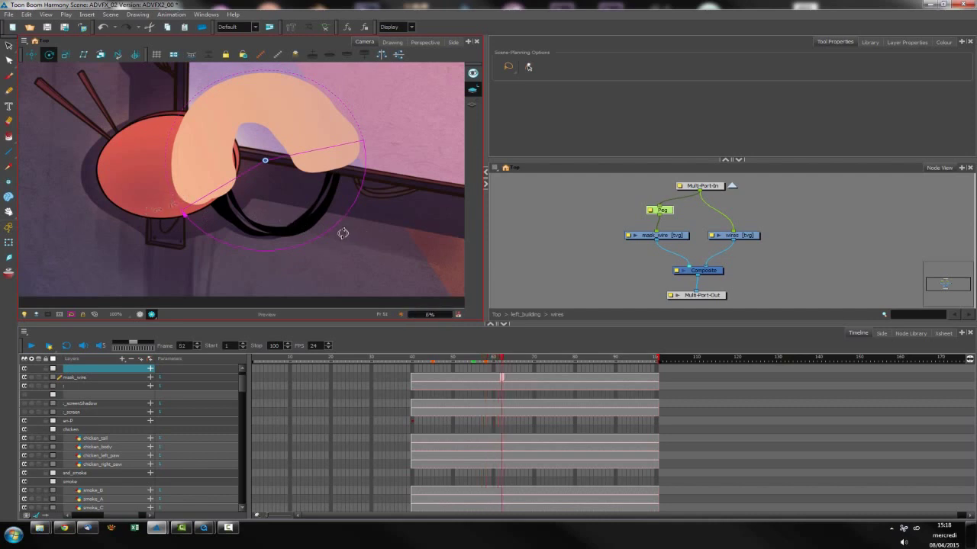
key(period)
- At frame 64, rotate the Peg counter-clockwise almost a full turn so the mask ends above the wires
drag(255, 235, 359, 190)
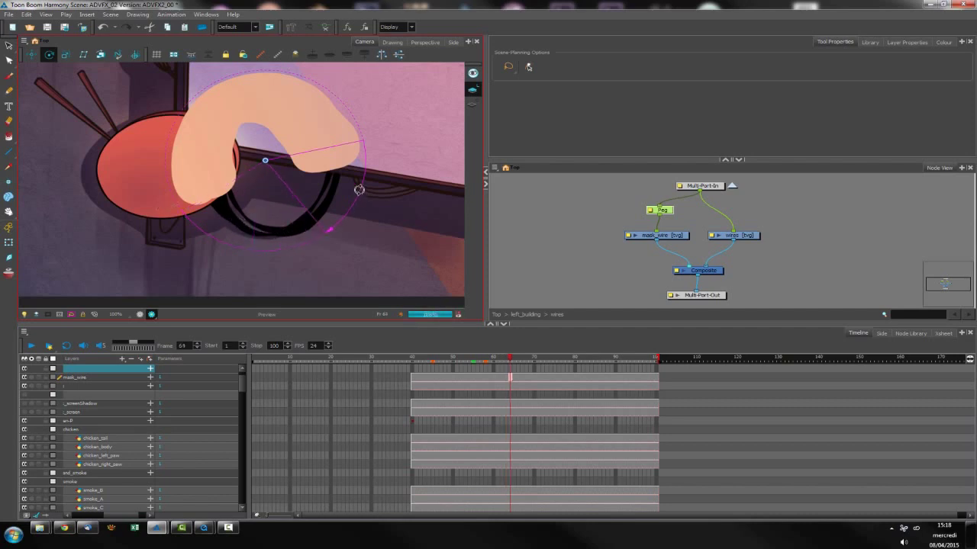
click(141, 314)
drag(238, 224, 364, 139)
drag(340, 215, 356, 108)
drag(288, 226, 347, 140)
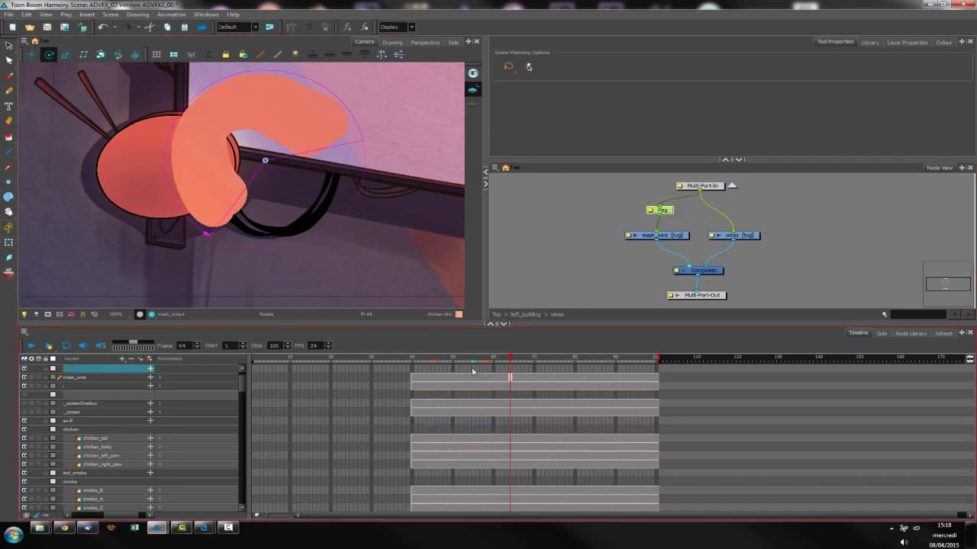
drag(221, 220, 207, 214)
- At frame 52, rotate the Peg so the mask arc starts above the wires
drag(506, 363, 461, 361)
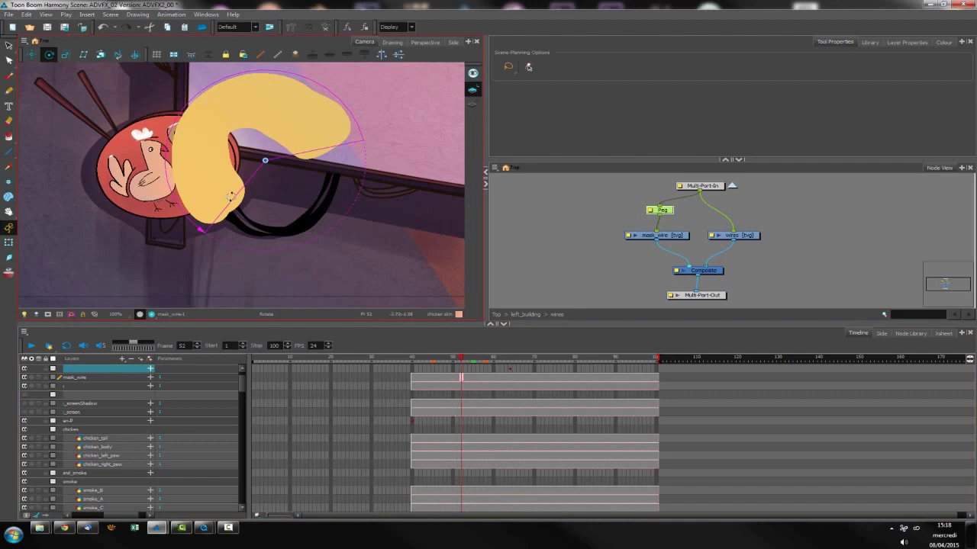
drag(186, 174, 107, 258)
click(538, 284)
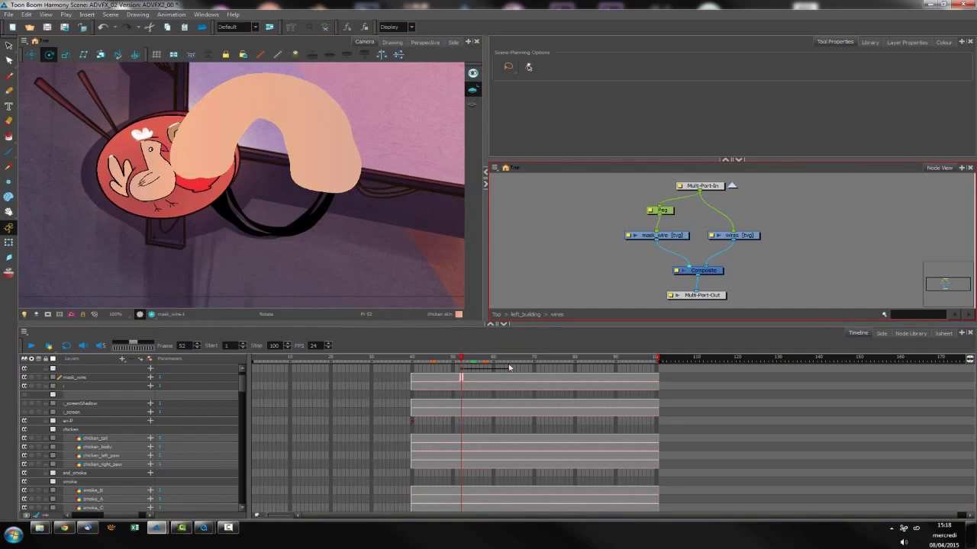
- Duplicate the mask_wire drawing at frame 54
drag(462, 365, 488, 362)
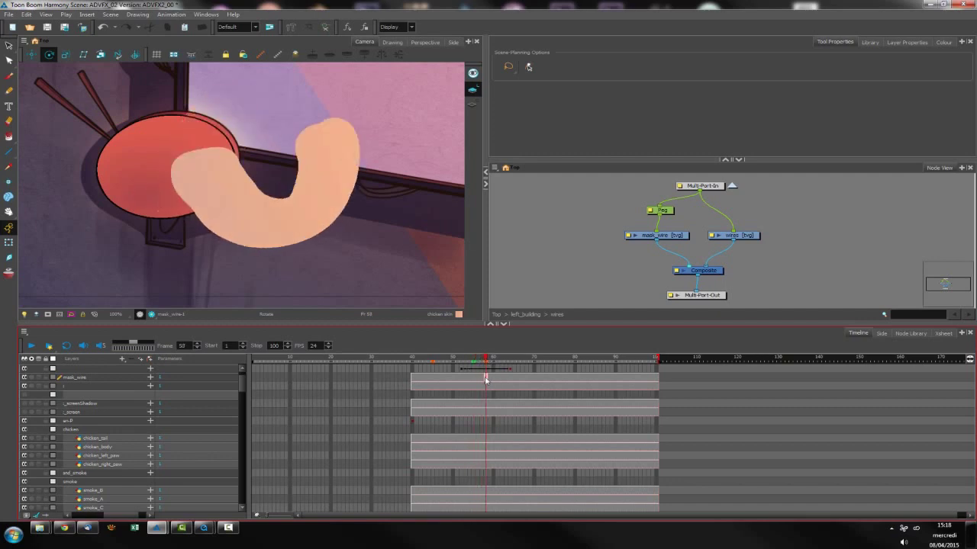
click(486, 378)
key(comma)
key(comma)
key(comma)
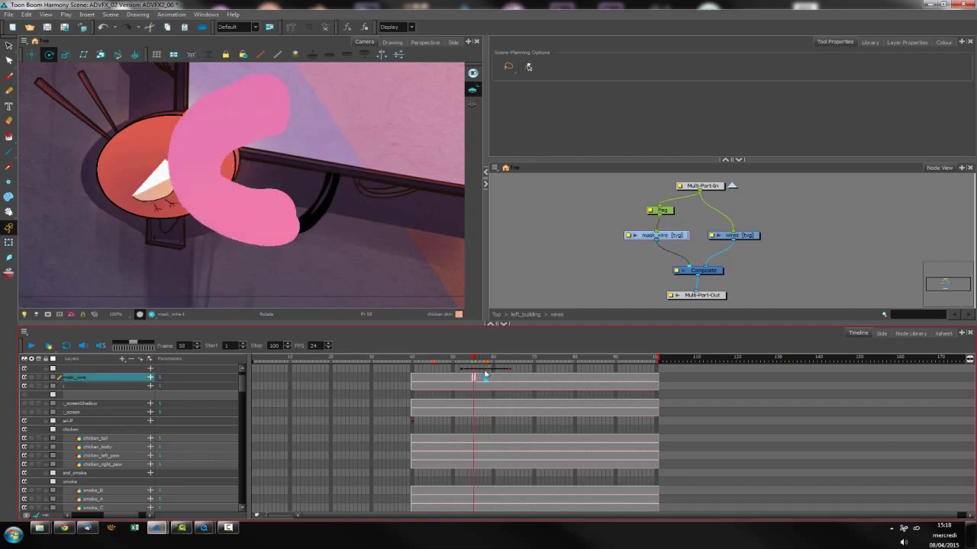
key(comma)
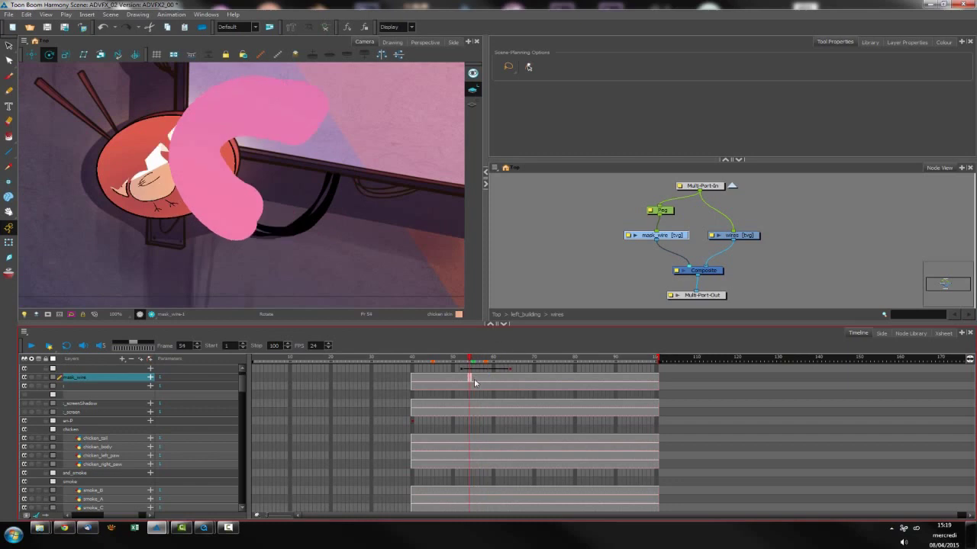
right_click(474, 382)
mouse_move(563, 271)
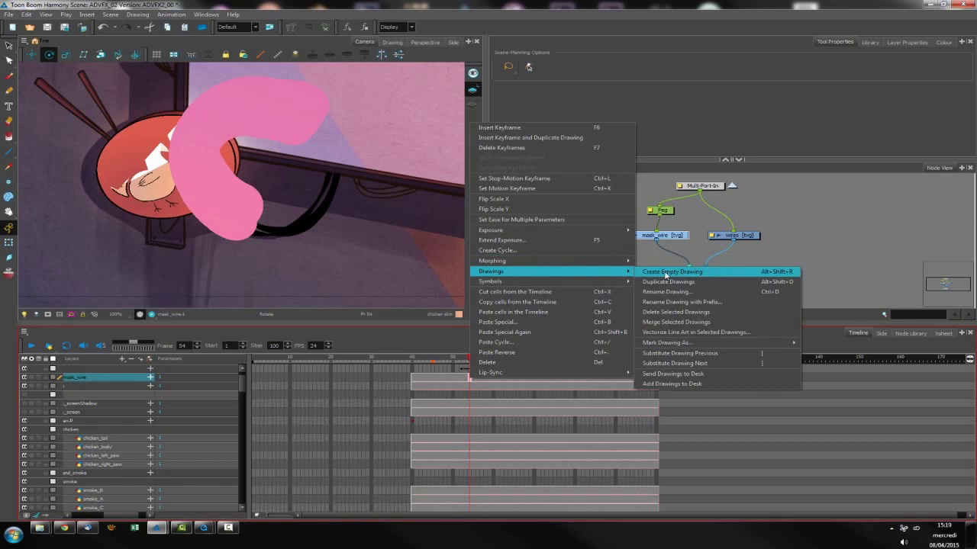
click(690, 283)
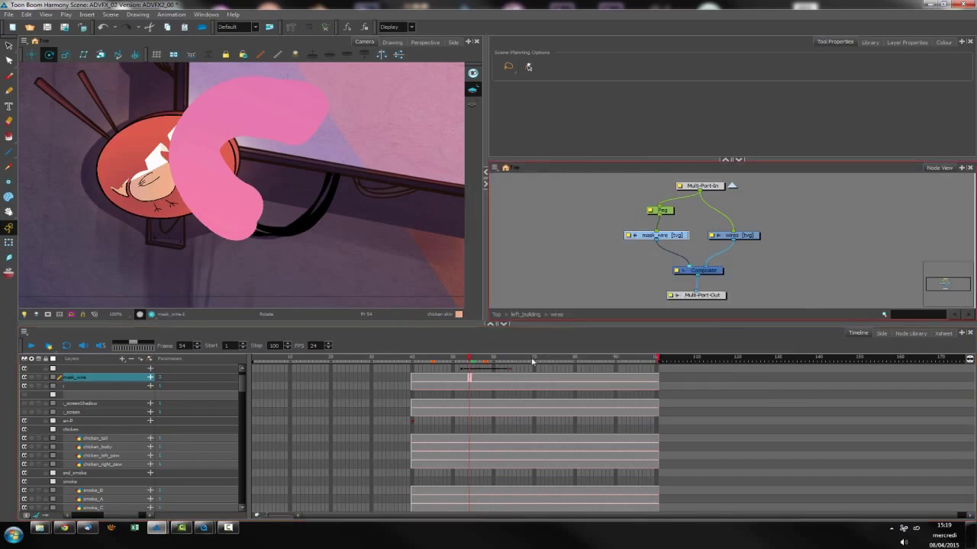
- Erase the mask's end lying over the screen from the mask_wire drawing used at frames 52 and 53
click(466, 379)
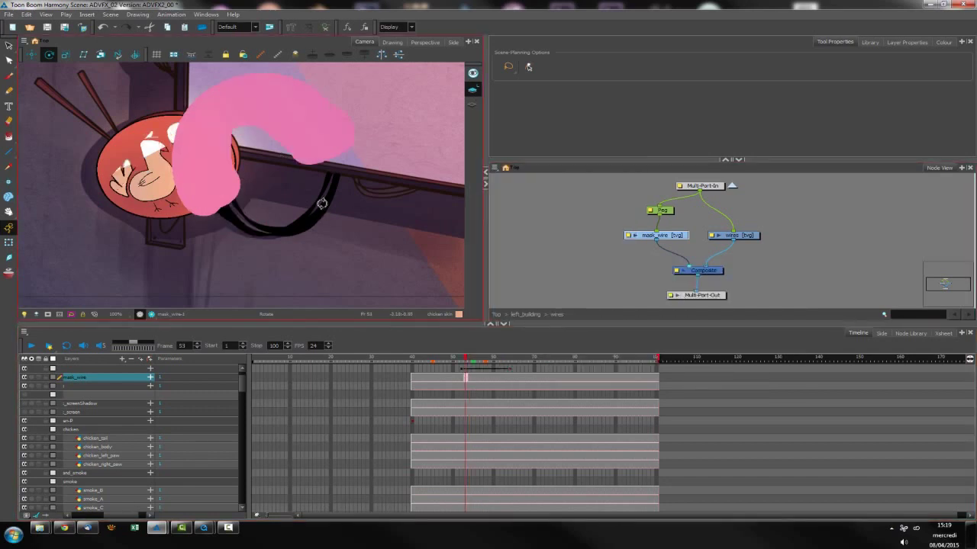
key(alt+e)
mouse_move(334, 94)
mouse_down()
mouse_move(323, 125)
mouse_move(307, 120)
mouse_move(301, 135)
mouse_move(315, 76)
mouse_move(313, 88)
mouse_up()
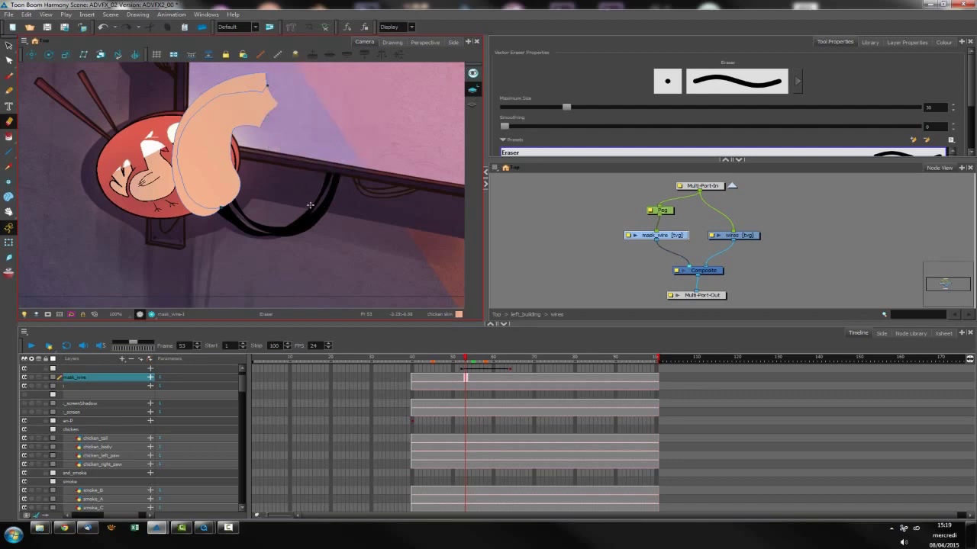
key(comma)
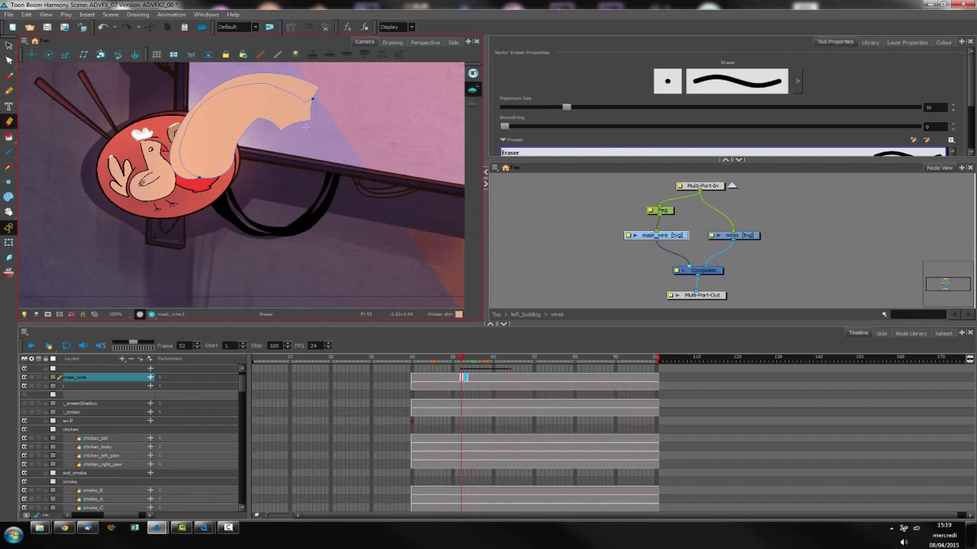
mouse_move(303, 132)
mouse_down()
mouse_move(330, 107)
mouse_move(316, 87)
mouse_move(308, 123)
mouse_move(304, 86)
mouse_move(301, 132)
mouse_move(320, 147)
mouse_up()
- Duplicate the mask_wire drawing at frame 62 and erase the part of the arc that no longer needs to cover the wires
key(period)
key(period)
key(period)
key(period)
key(period)
key(period)
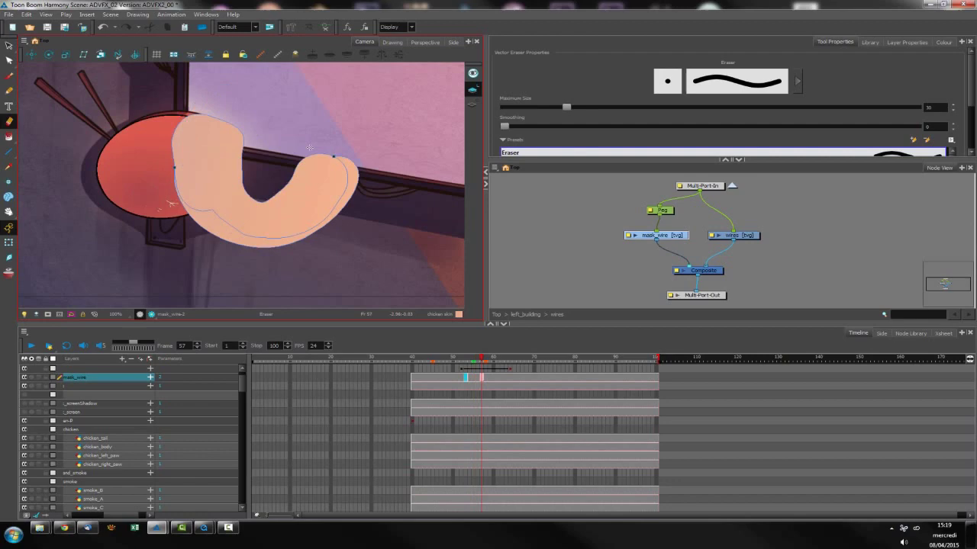
key(period)
key(period)
key(period)
key(period)
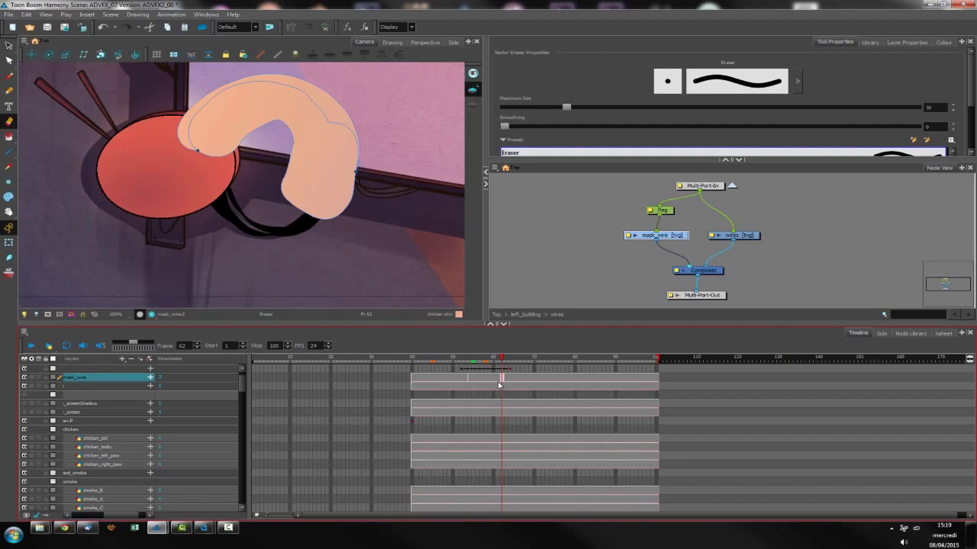
key(comma)
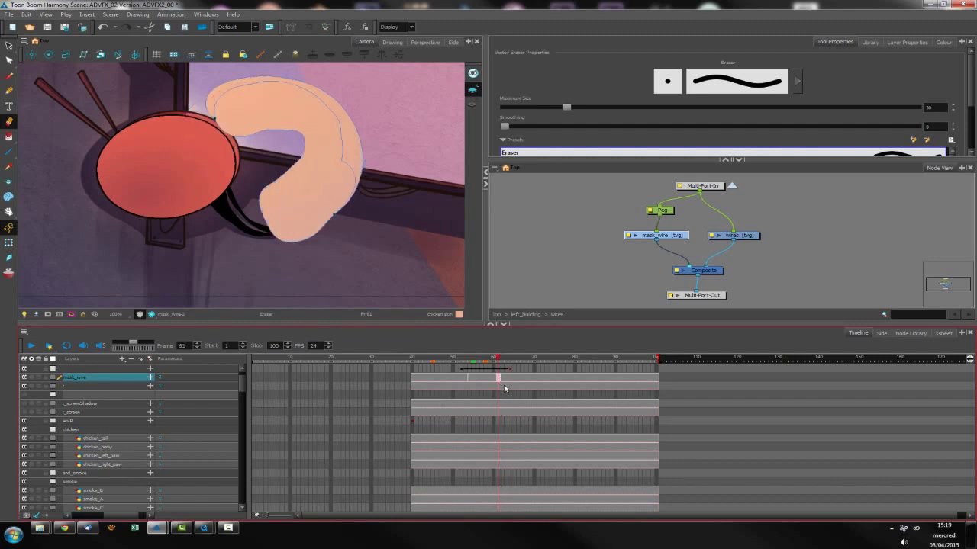
key(period)
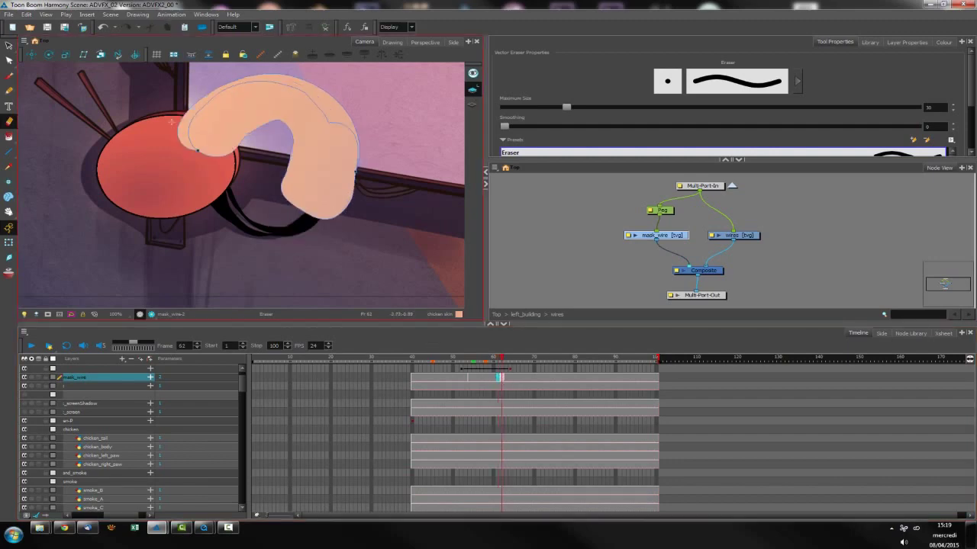
mouse_move(169, 124)
mouse_down()
mouse_move(224, 94)
mouse_move(243, 109)
mouse_move(273, 83)
mouse_move(335, 80)
mouse_up()
- At frame 65, move the Peg upward so the mask lies over the screen, clear of the wires
key(period)
key(period)
key(period)
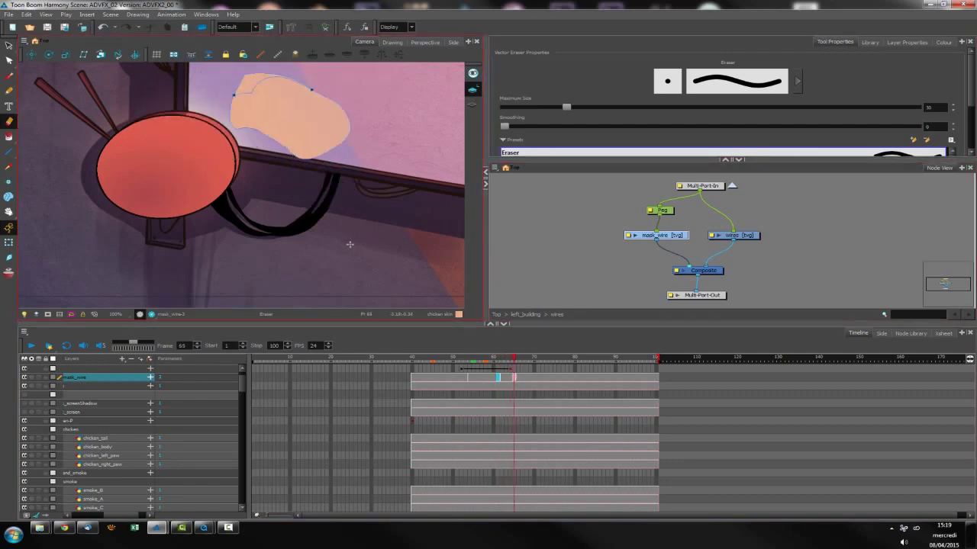
key(comma)
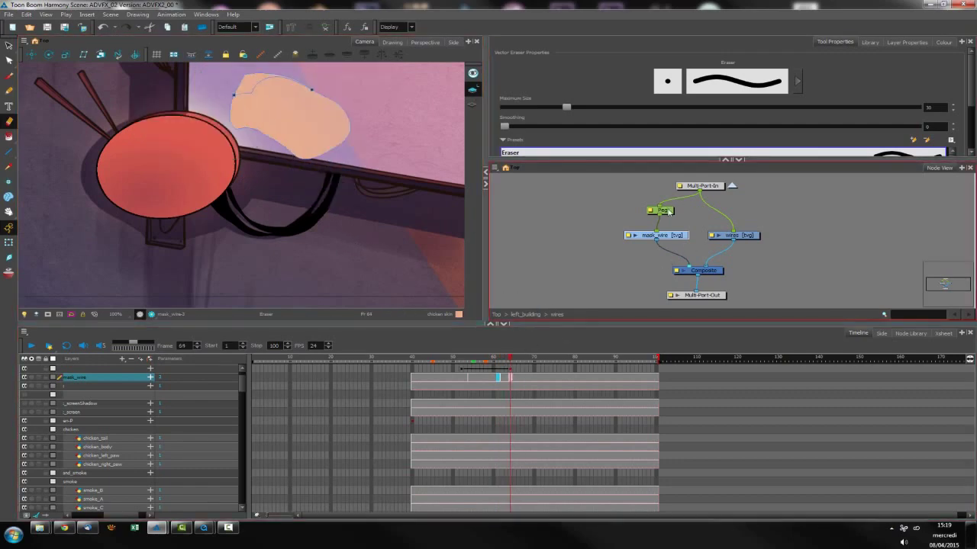
click(558, 259)
key(alt+2)
scroll(333, 220, down, 4)
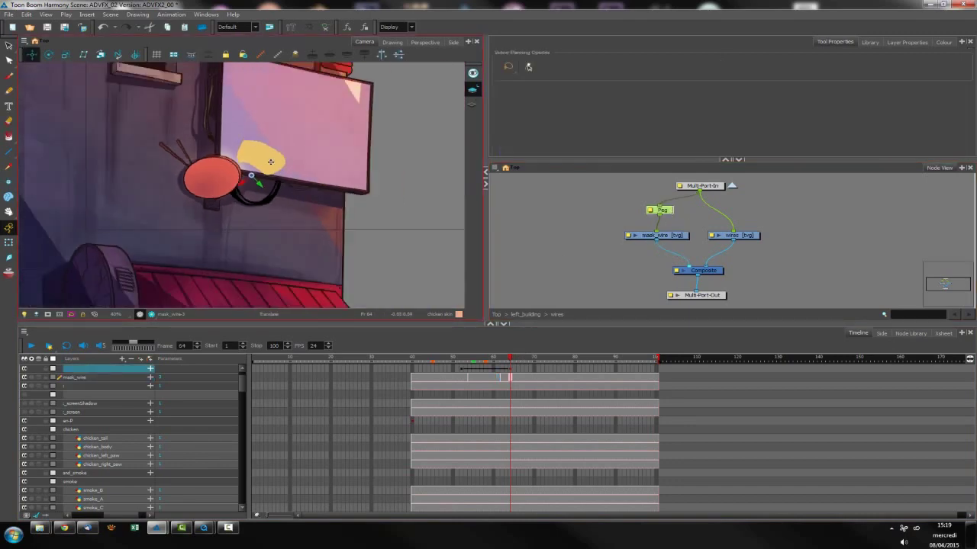
key(period)
scroll(284, 194, down, 2)
scroll(283, 194, up, 2)
click(600, 264)
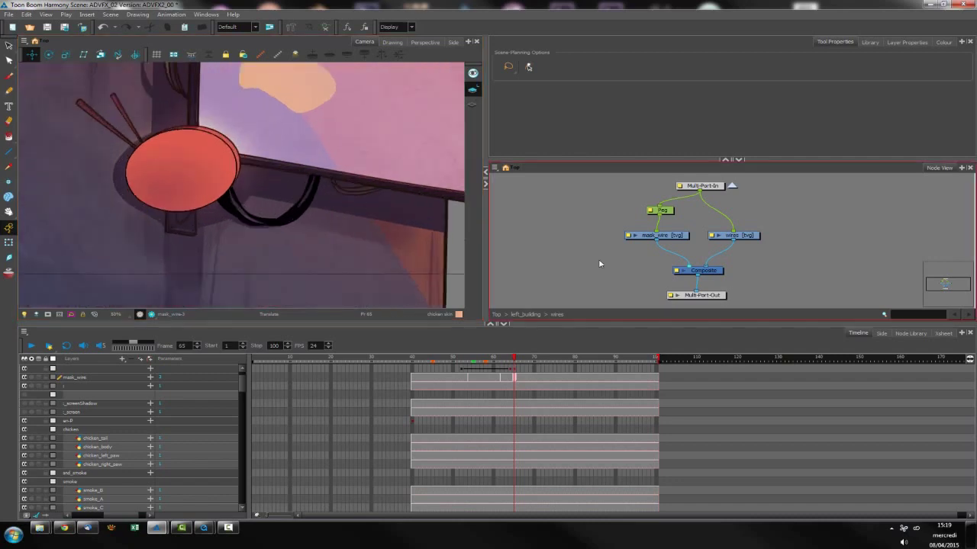
- Tidy the node network by aligning the Peg, mask_wire and wires nodes
click(661, 210)
drag(678, 238, 678, 236)
drag(753, 237, 744, 233)
click(781, 240)
drag(677, 237, 678, 235)
click(782, 265)
click(896, 344)
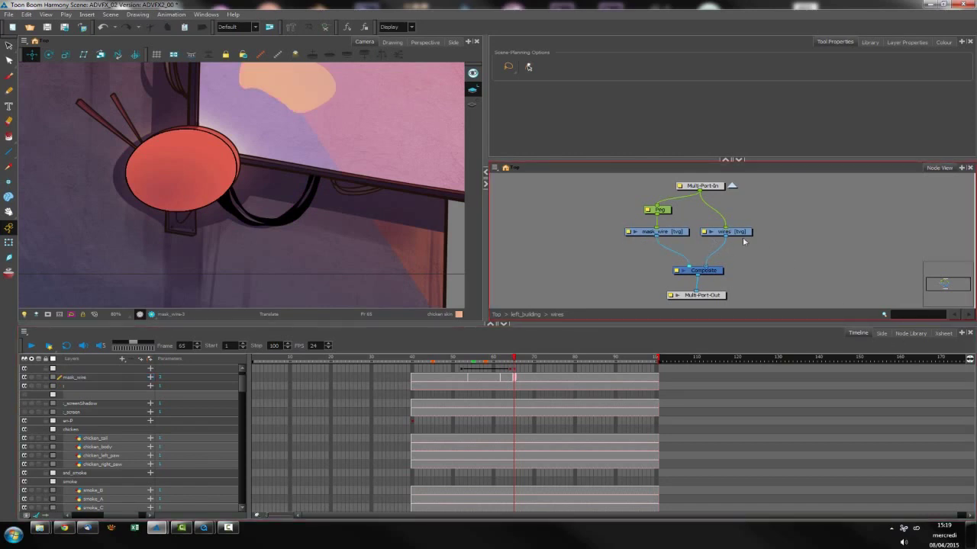
- Swap the node branches, placing wires to the left and the Peg with mask_wire to the right above the Composite
drag(747, 234, 590, 233)
drag(686, 207, 756, 230)
drag(692, 265, 709, 264)
drag(581, 231, 618, 230)
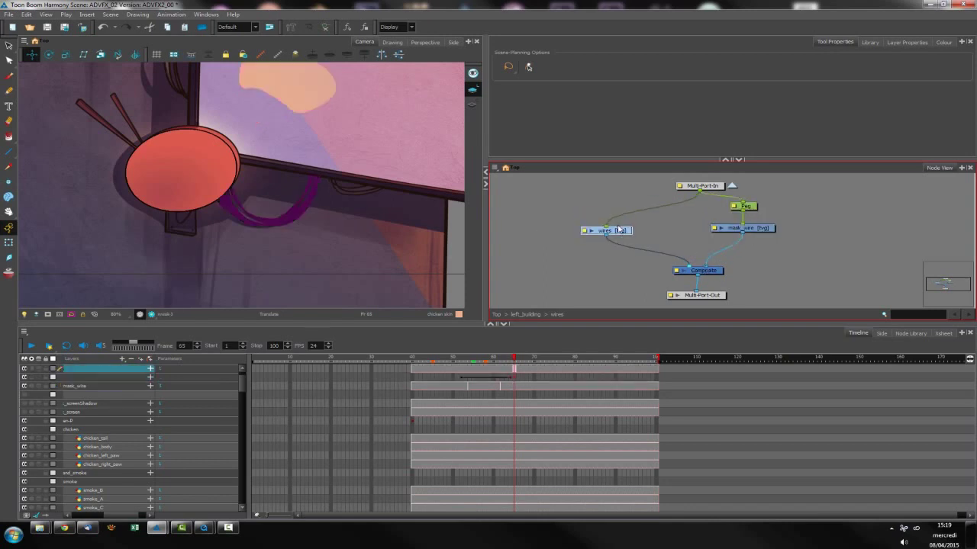
- Insert a Cutter node fed by wires and mask_wire ahead of the Composite, and enable its Inverted option
click(911, 333)
click(42, 381)
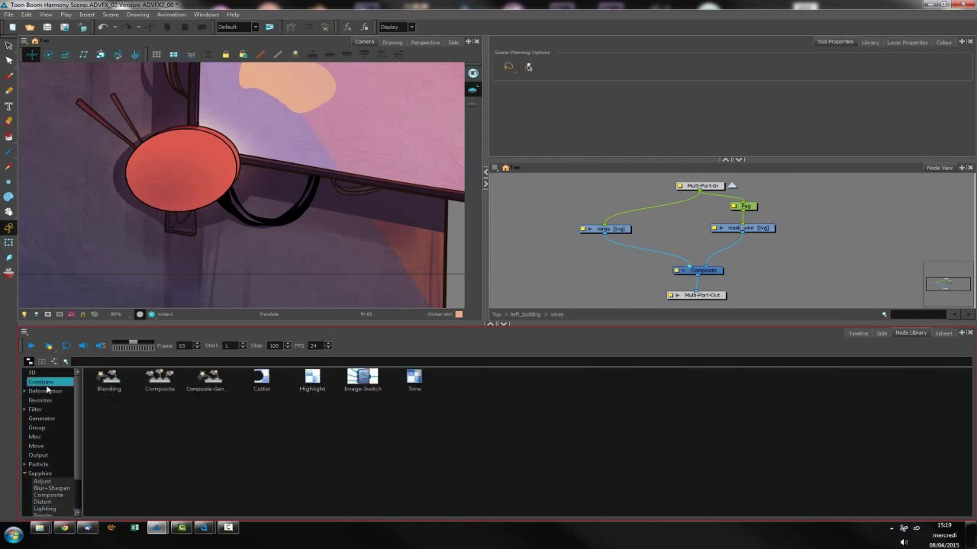
drag(262, 380, 711, 248)
double_click(702, 255)
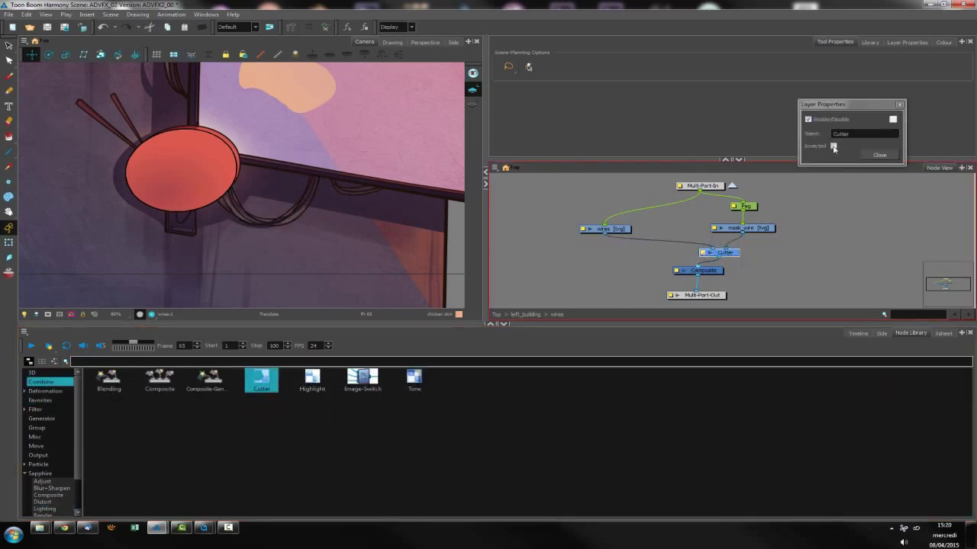
click(833, 145)
click(880, 156)
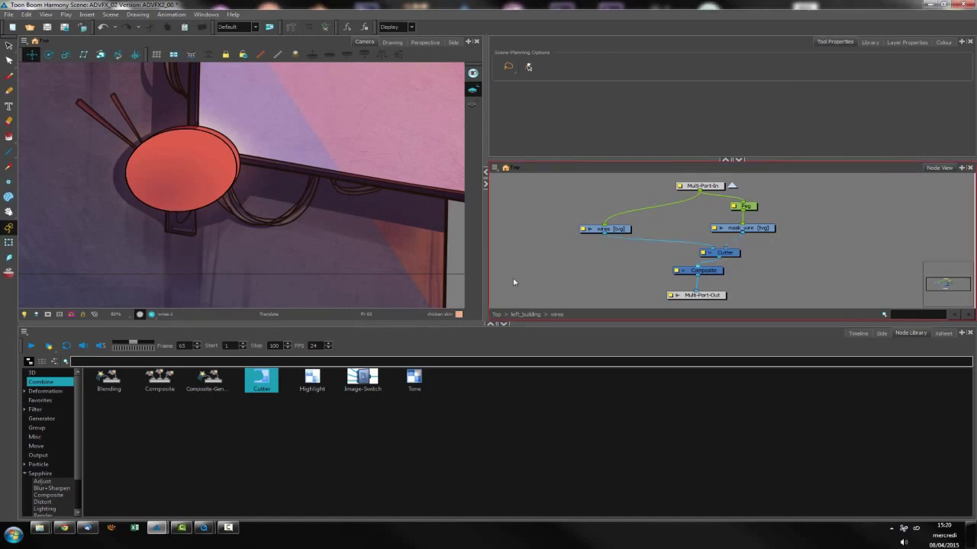
- Step back from frame 65 to 60 and check the cut wires in the rendered preview
click(859, 333)
key(comma)
key(comma)
key(comma)
key(comma)
key(comma)
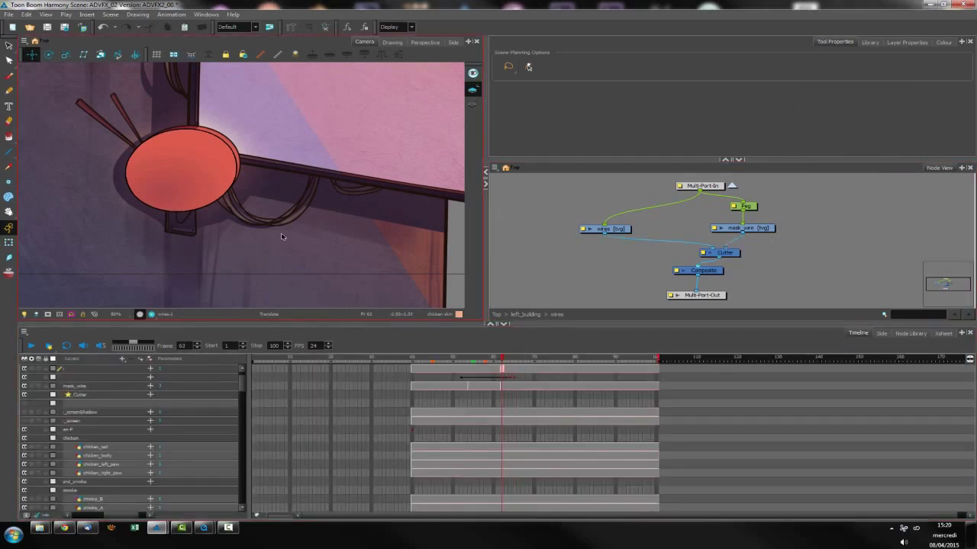
click(152, 315)
key(comma)
- Move the Composite node slightly down to space it between the Cutter and Multi-Port-Out
click(768, 258)
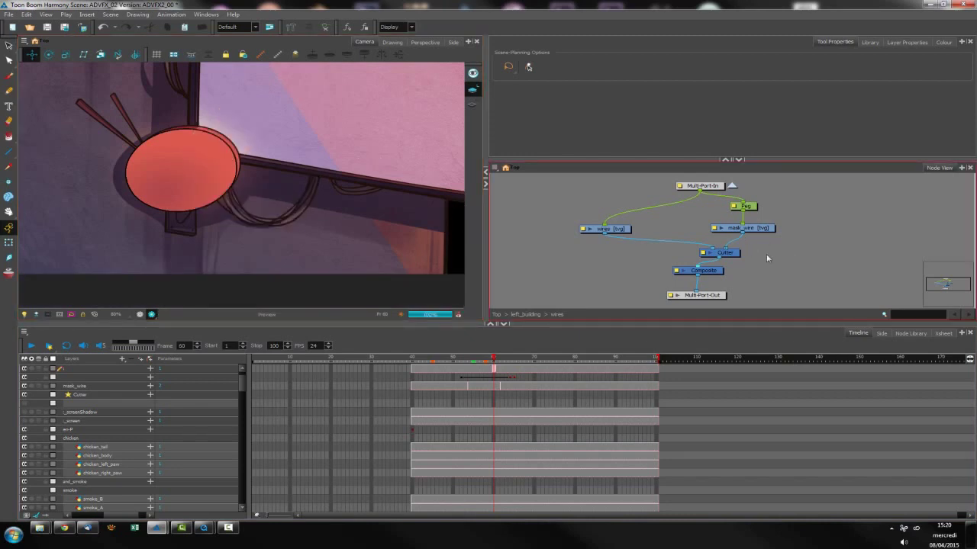
click(723, 294)
click(735, 284)
drag(719, 273, 719, 279)
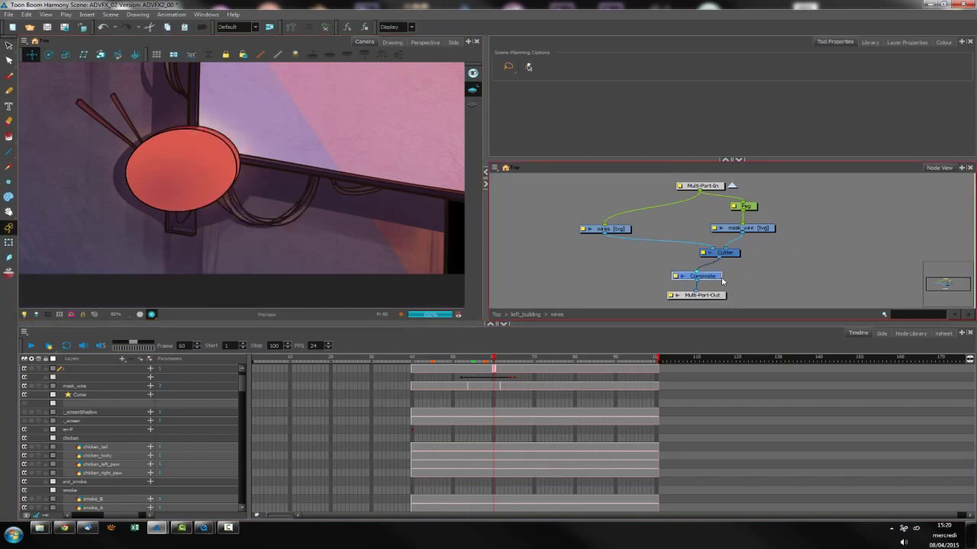
click(750, 283)
click(295, 212)
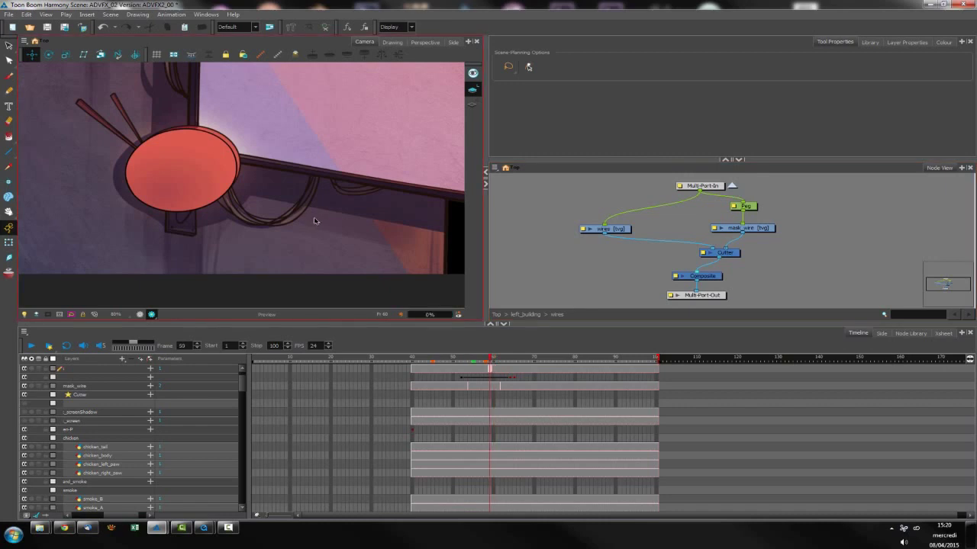
- Step back to frame 56 to check the cut wires, returning the camera from rendered preview to the OpenGL view
key(comma)
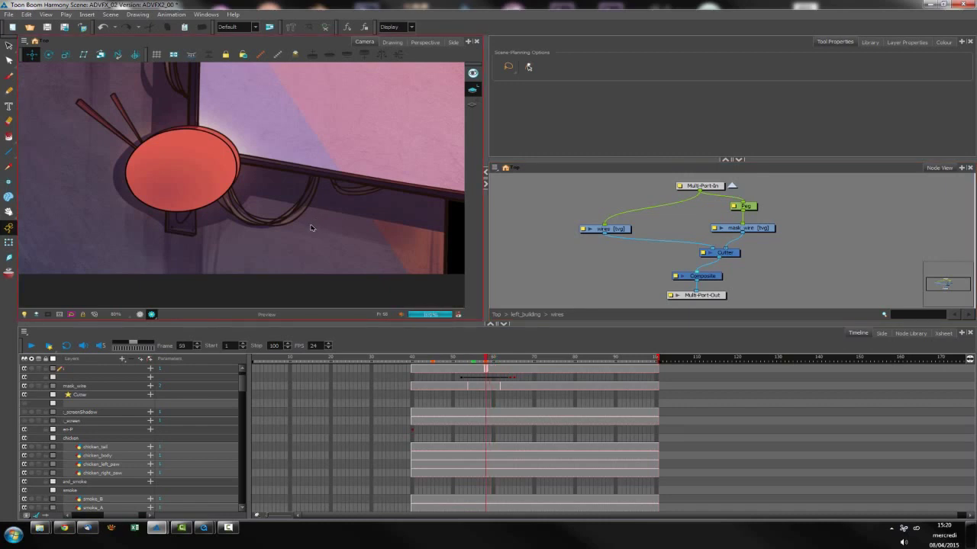
click(145, 313)
key(comma)
key(comma)
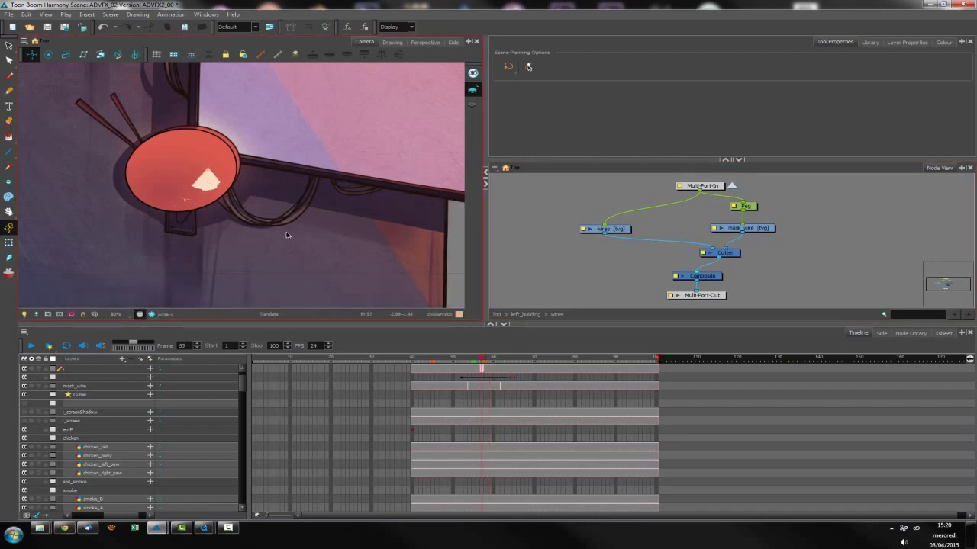
click(627, 242)
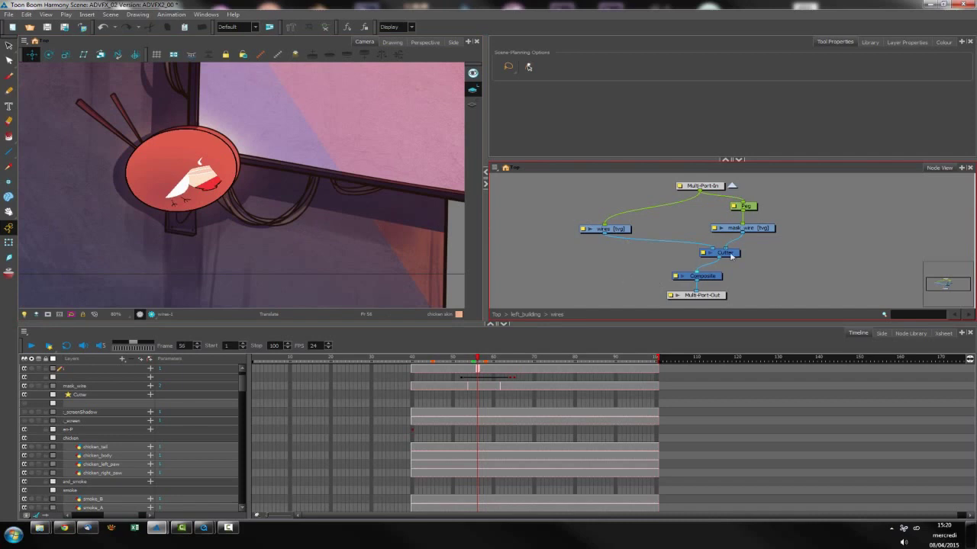
- Centre the Cutter above the Composite, try turning off its Inverted option, and undo that change
drag(731, 257, 686, 259)
double_click(686, 258)
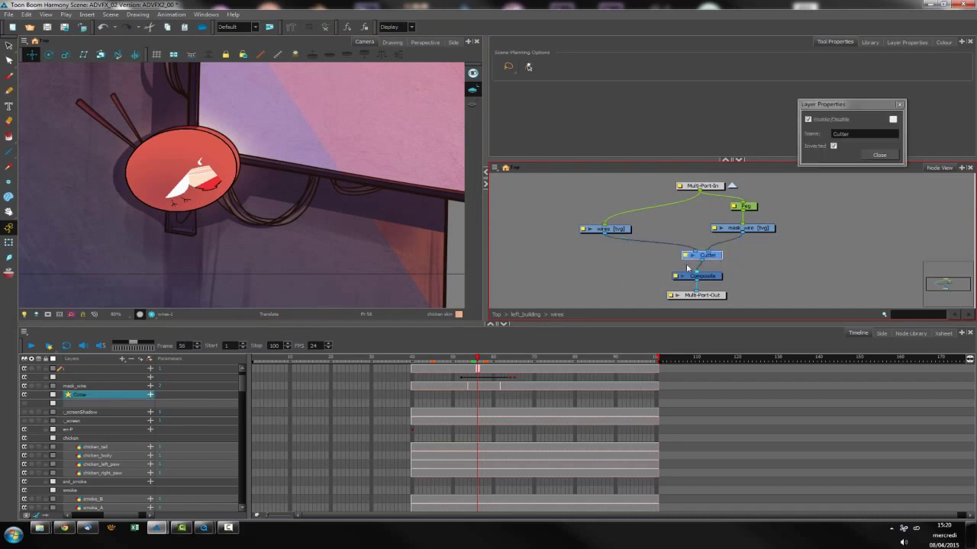
click(834, 146)
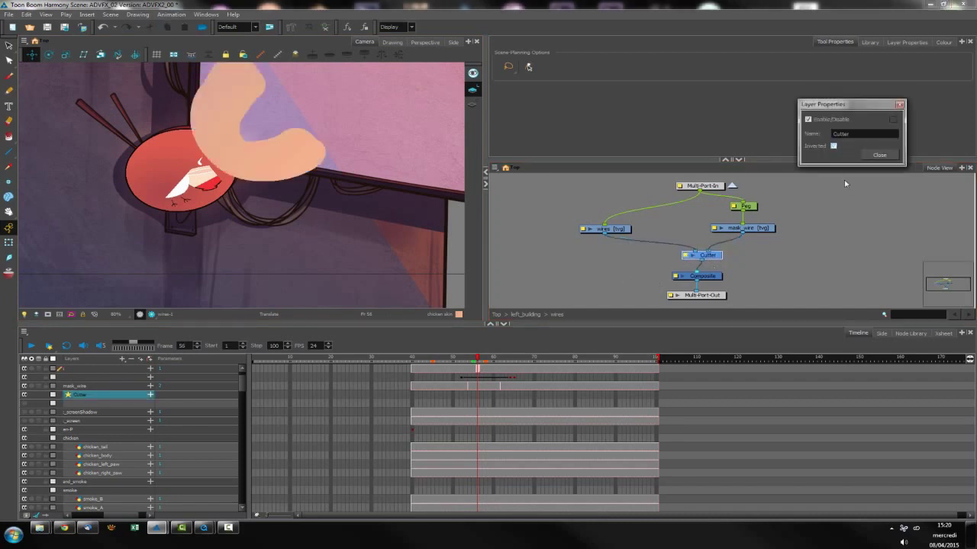
click(877, 155)
click(840, 233)
key(ctrl+z)
key(ctrl+z)
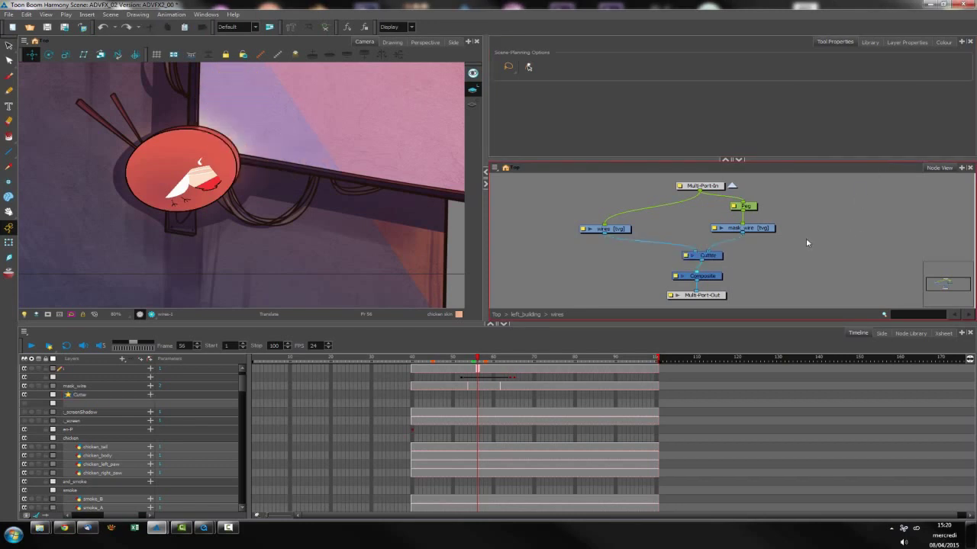
key(ctrl+z)
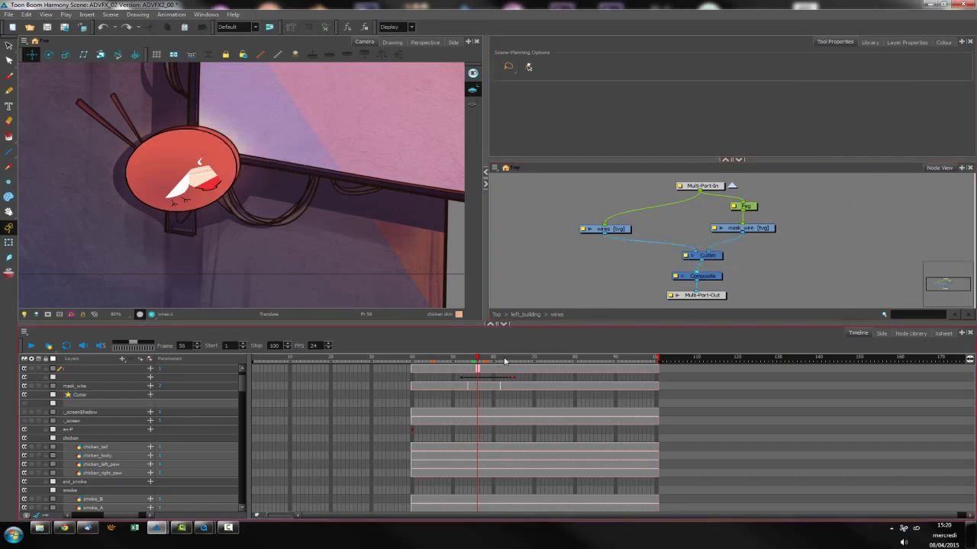
- Go to frame 65 and undo the Cutter and node rearrangement, back to mask_wire and wires feeding the Composite directly
click(511, 358)
click(649, 277)
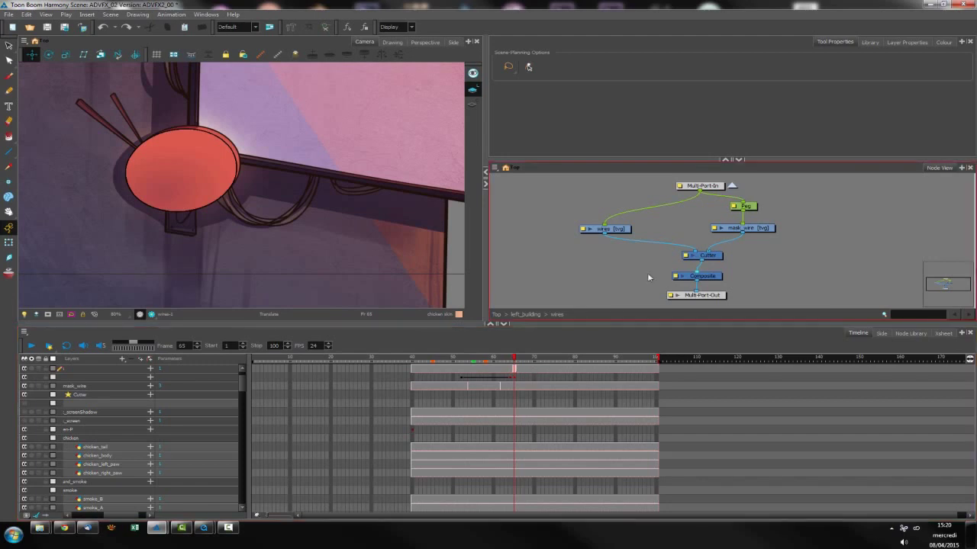
click(717, 255)
click(338, 247)
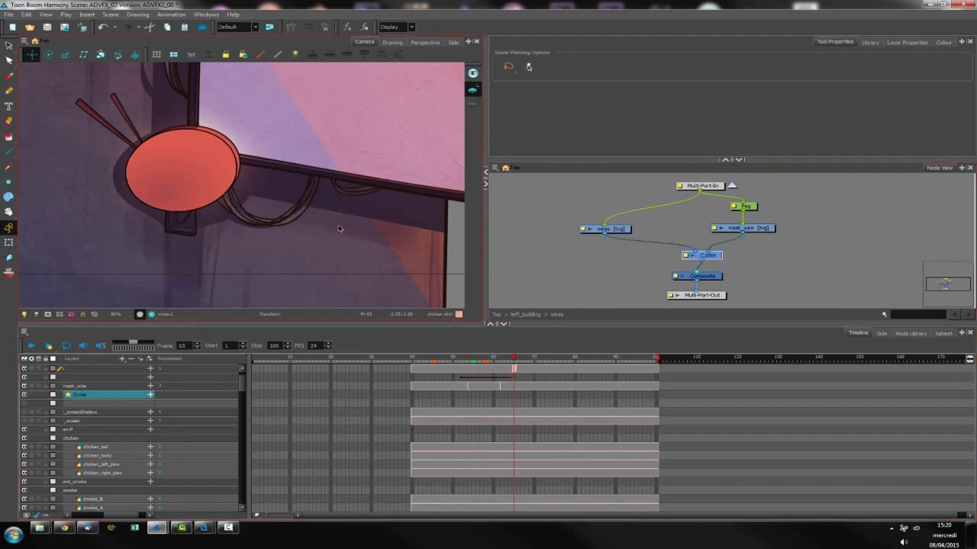
key(ctrl+z)
key(ctrl+z)
key(ctrl+z)
key(ctrl+z)
key(ctrl+z)
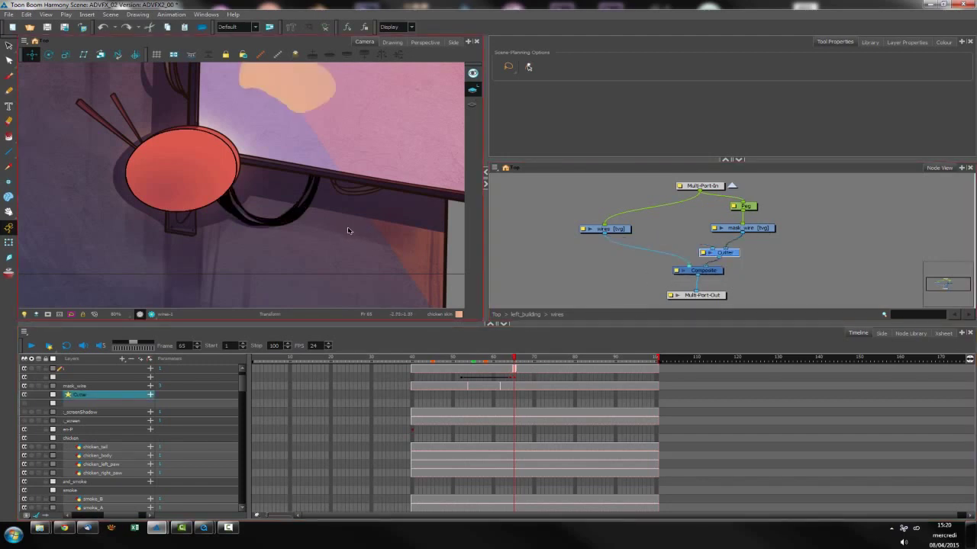
key(ctrl+z)
key(ctrl+z)
key(ctrl+z)
key(ctrl+z)
key(ctrl+z)
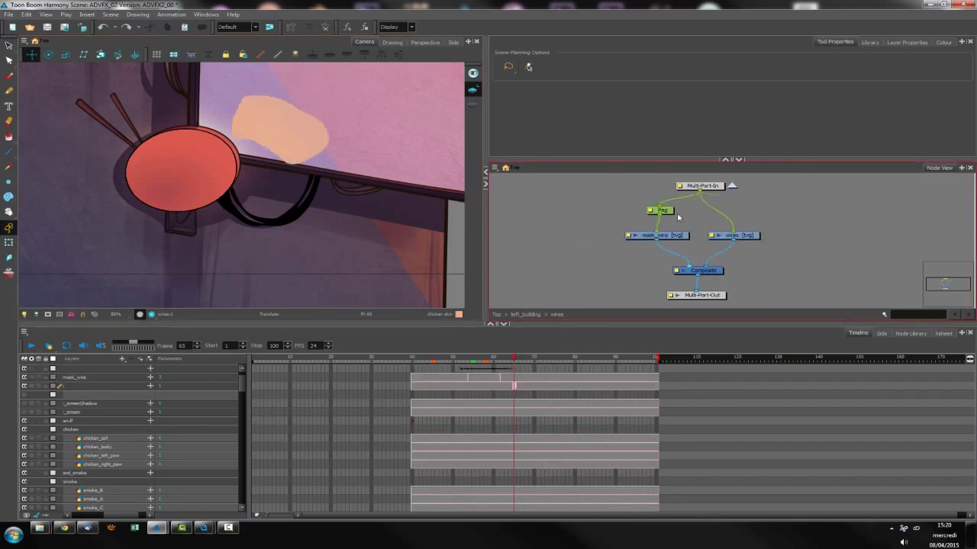
- At frame 65, move the peg-controlled mask upward away from the hanging wires, and step back to frame 60 to check its motion
click(317, 157)
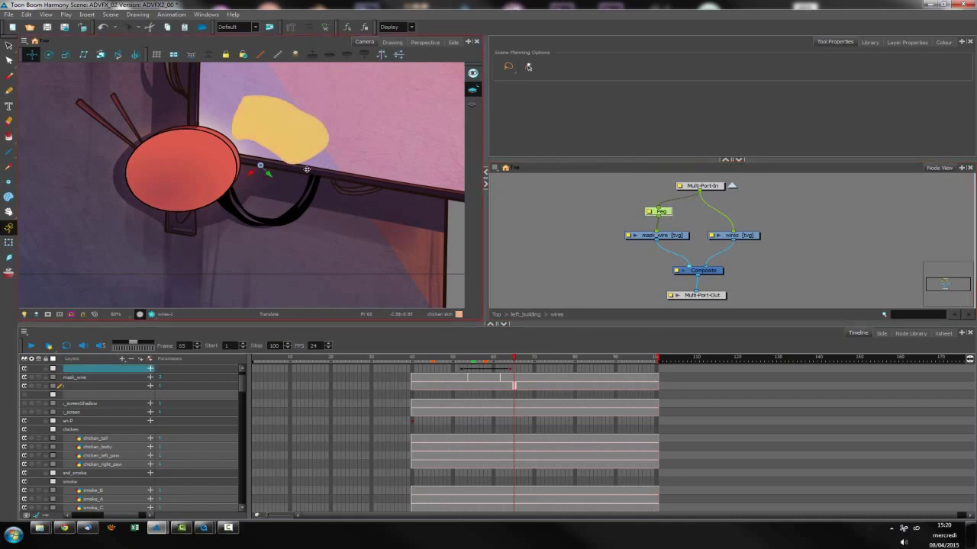
key(comma)
key(period)
drag(311, 144, 317, 82)
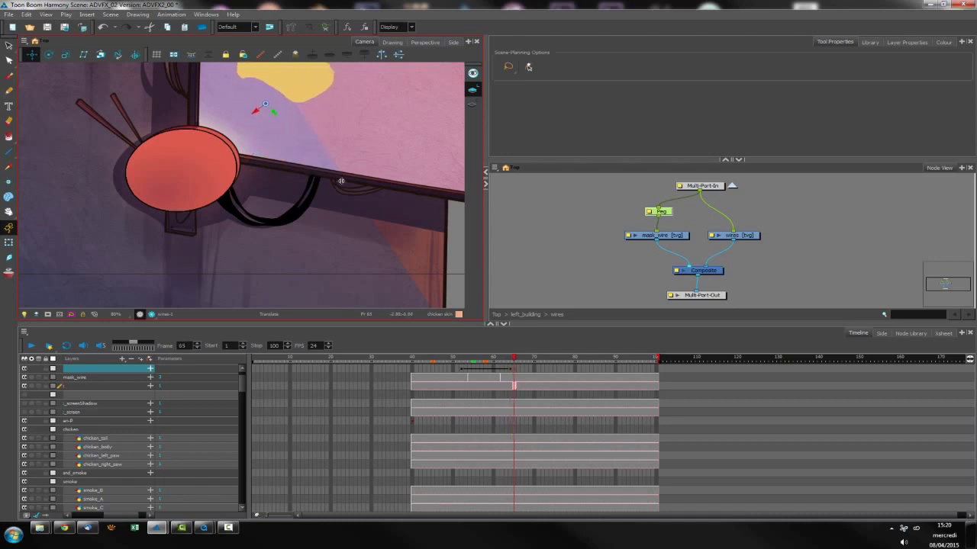
key(comma)
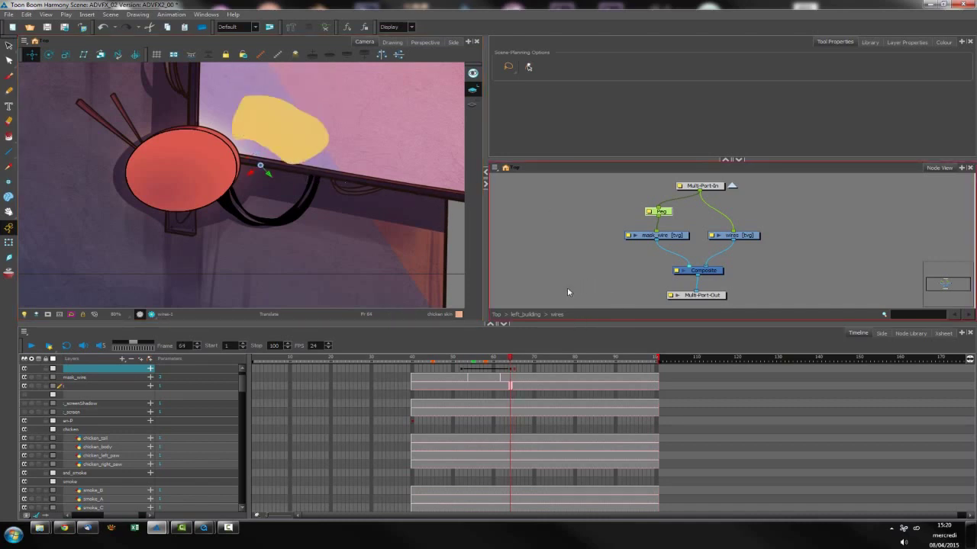
key(comma)
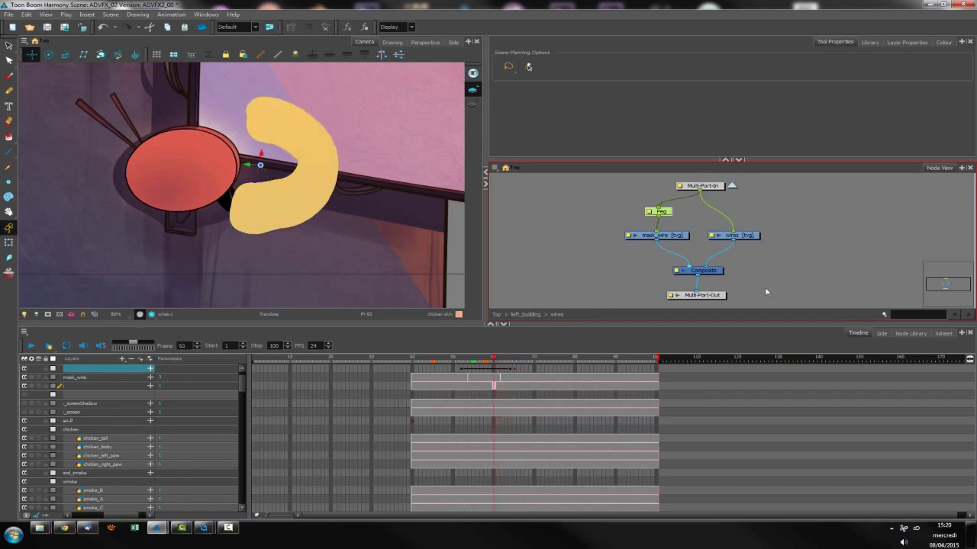
key(comma)
- Insert a Cutter between mask_wire and the Composite, connect wires to its left input, and detach wires from the Composite
click(908, 333)
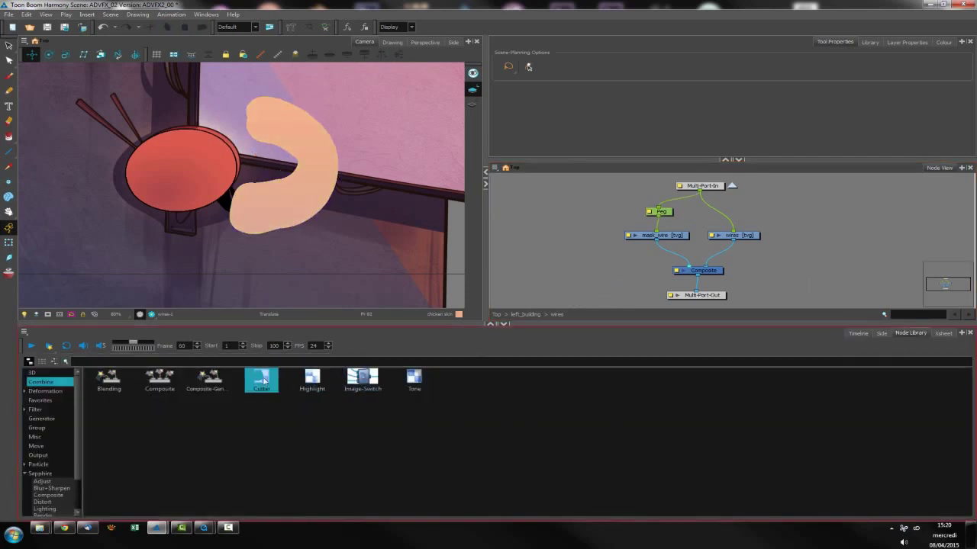
drag(651, 256, 654, 258)
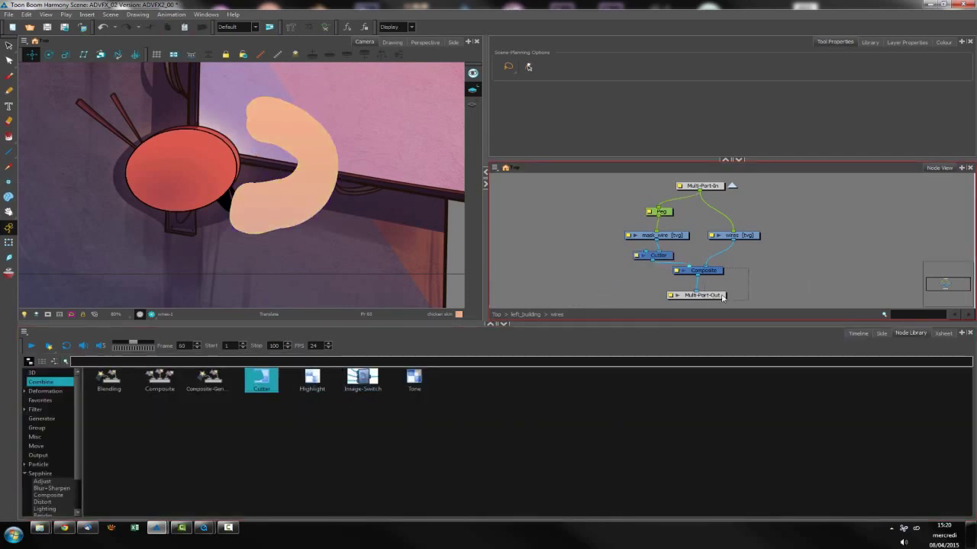
drag(733, 241, 645, 251)
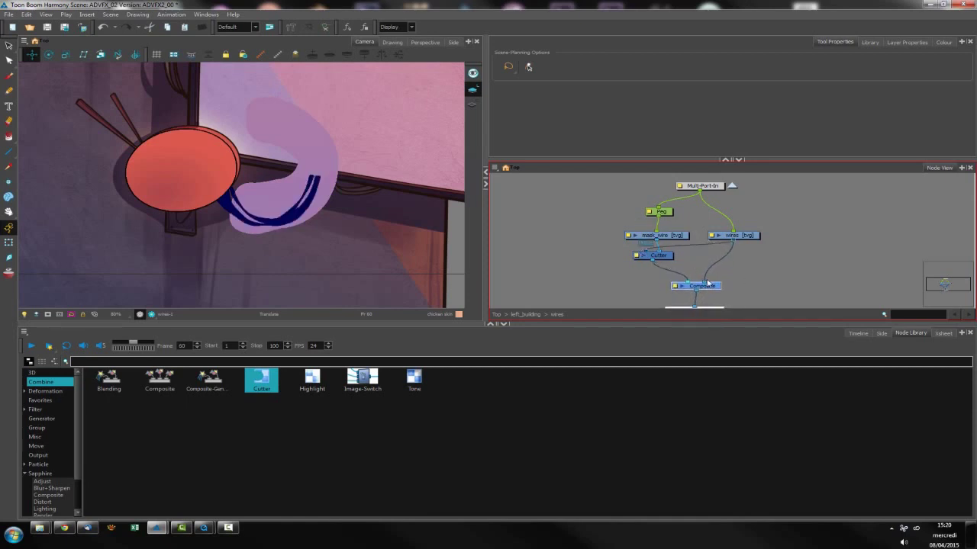
drag(705, 281, 749, 253)
drag(669, 260, 687, 264)
click(715, 265)
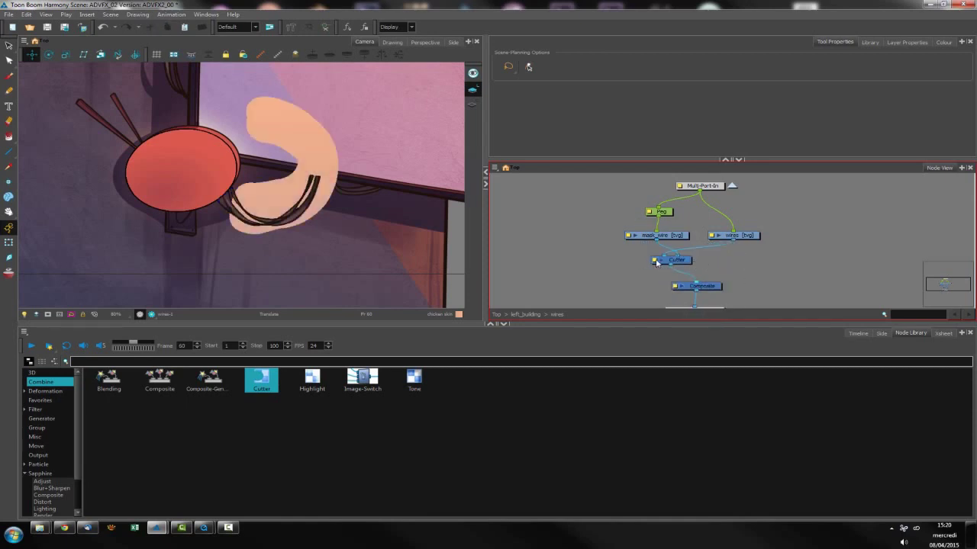
- Enable the Cutter's Inverted option
click(655, 260)
click(833, 146)
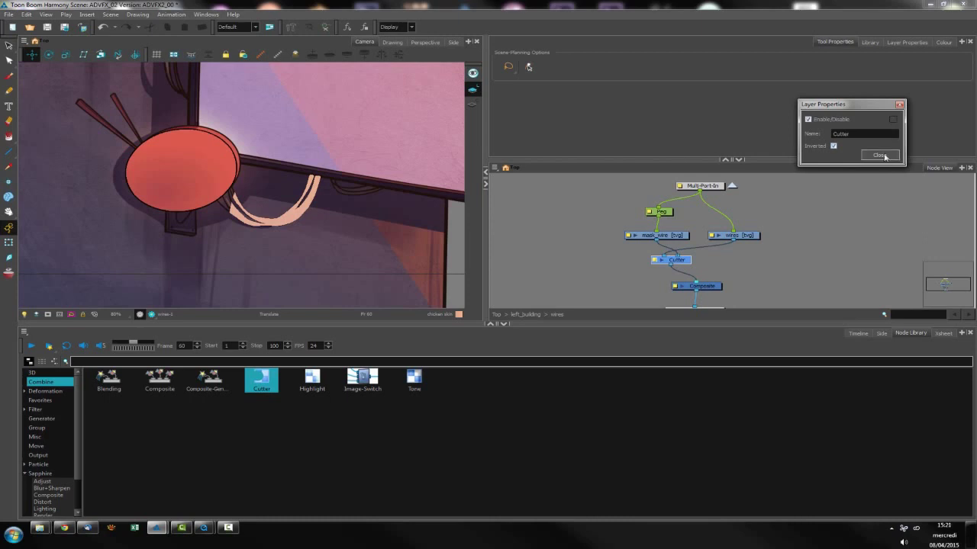
click(884, 156)
- Spread the node branches with wires on the left and the Peg with mask_wire on the right, and enlarge the node view
drag(754, 238, 594, 237)
drag(636, 201, 673, 237)
drag(671, 233, 763, 232)
drag(706, 186, 701, 181)
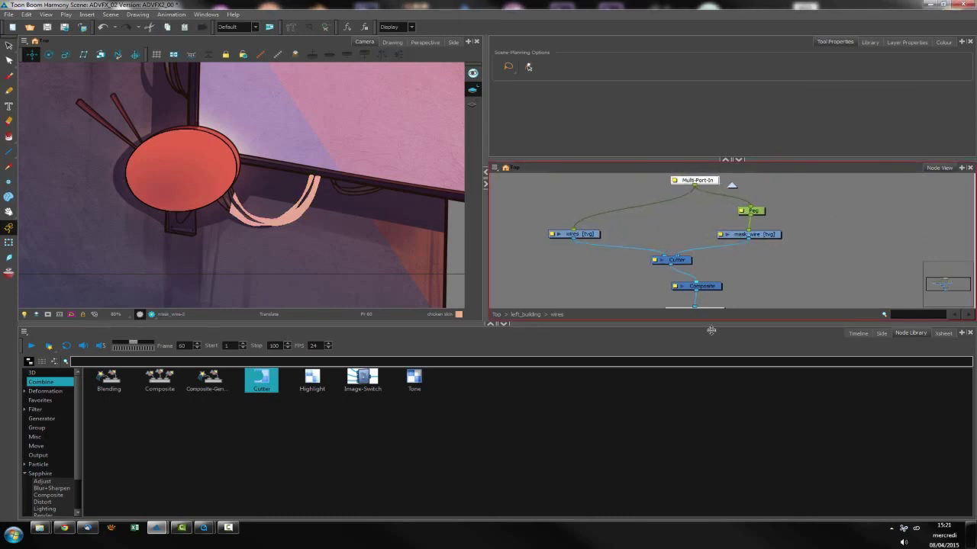
drag(720, 324, 734, 296)
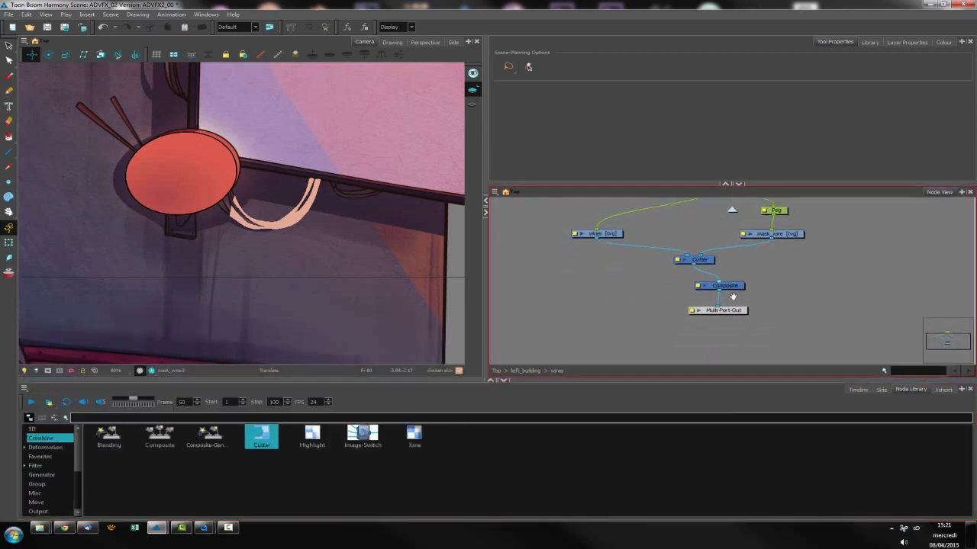
- Render the camera preview and align the Cutter, Composite and Multi-Port-Out vertically, leaving a gap above the Composite
click(151, 372)
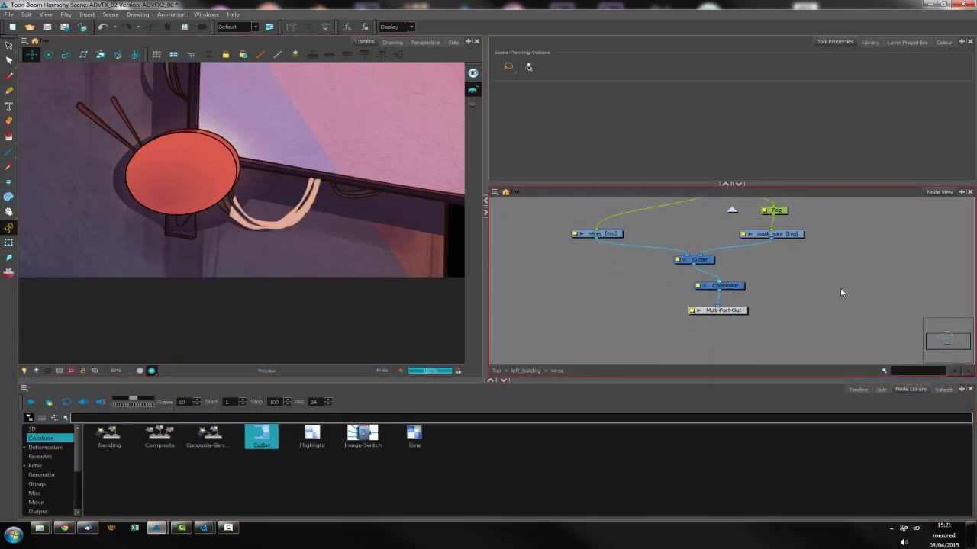
drag(840, 289, 705, 350)
click(720, 277)
drag(706, 260, 712, 296)
click(436, 269)
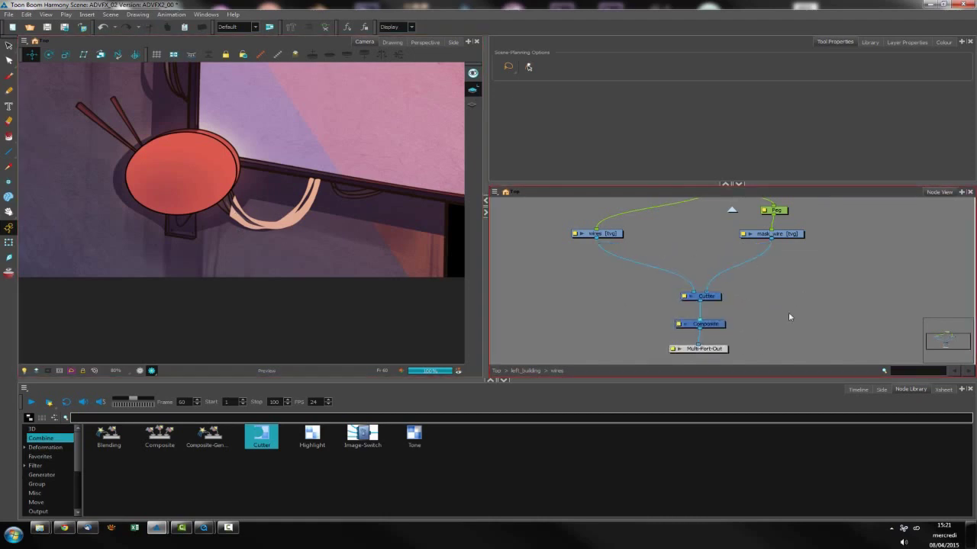
click(908, 394)
click(761, 326)
drag(705, 298, 706, 275)
- Insert a Glow filter between mask_wire and the Cutter, and lower the Cutter to make room
click(883, 392)
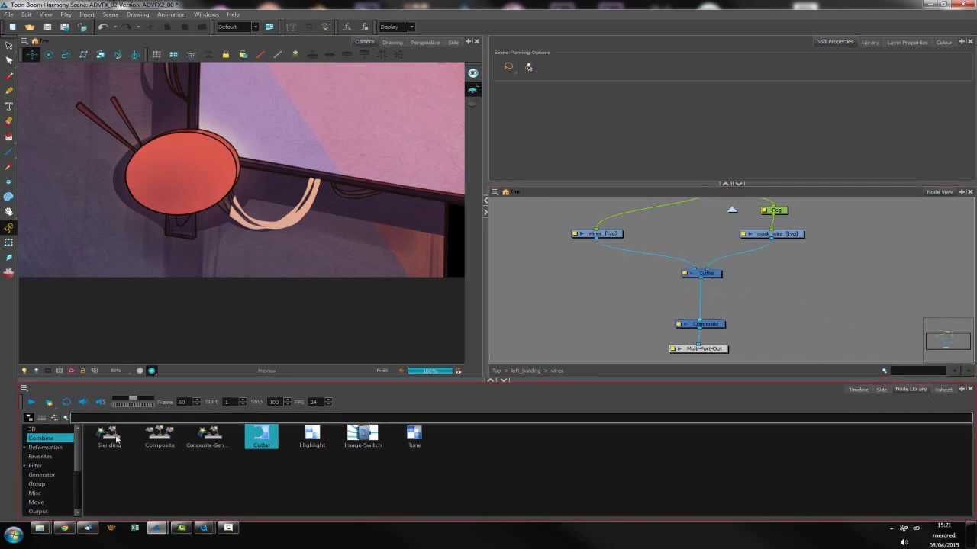
click(35, 466)
drag(393, 443, 761, 257)
drag(710, 276, 706, 299)
- Set the Glow colour to a pale peach with red 255, green 224 and blue 183
click(743, 254)
click(864, 284)
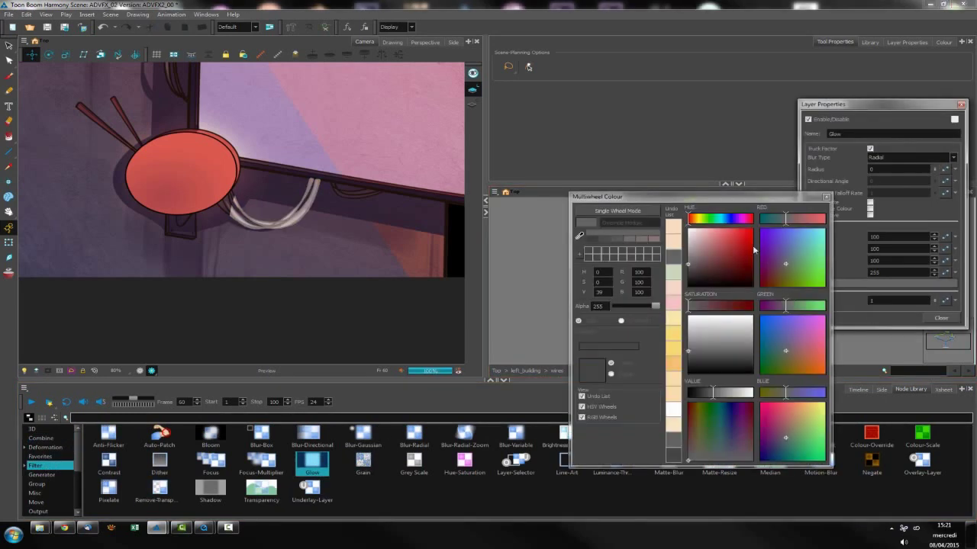
click(676, 242)
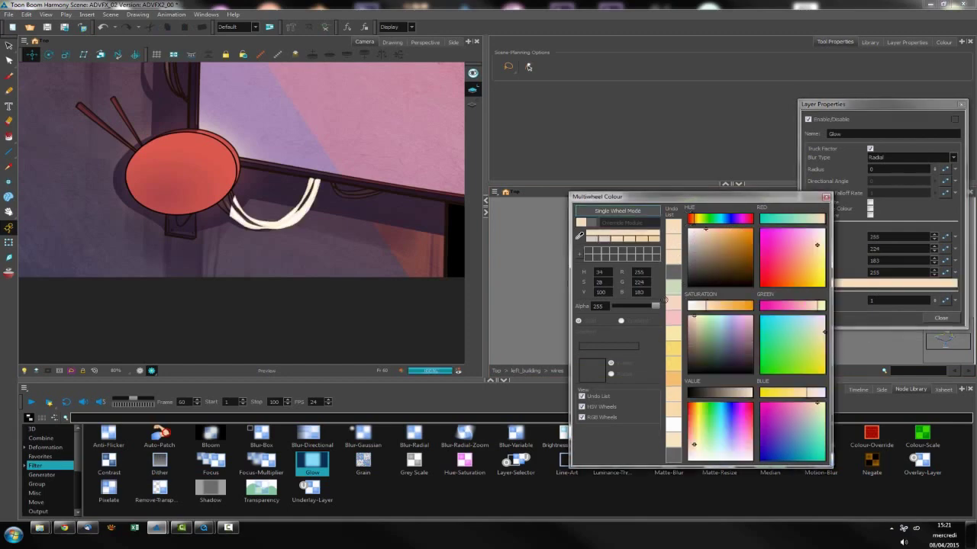
click(826, 197)
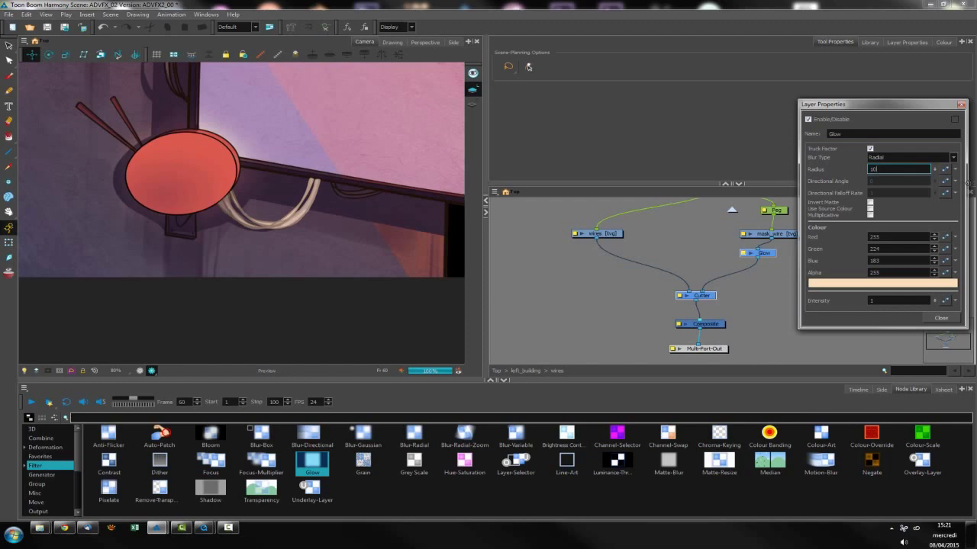
- Set the Glow radius to 5 and close its properties
text(5)
key(Return)
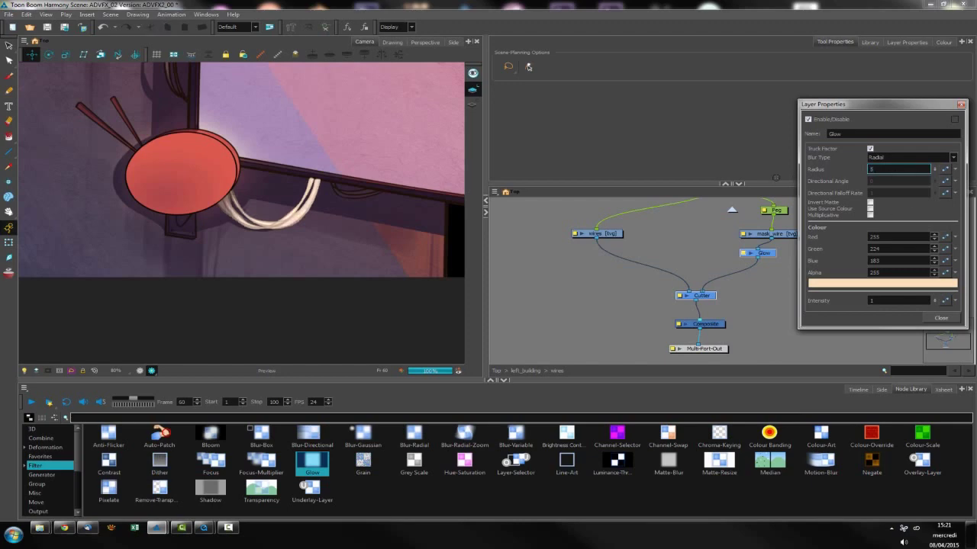
click(941, 318)
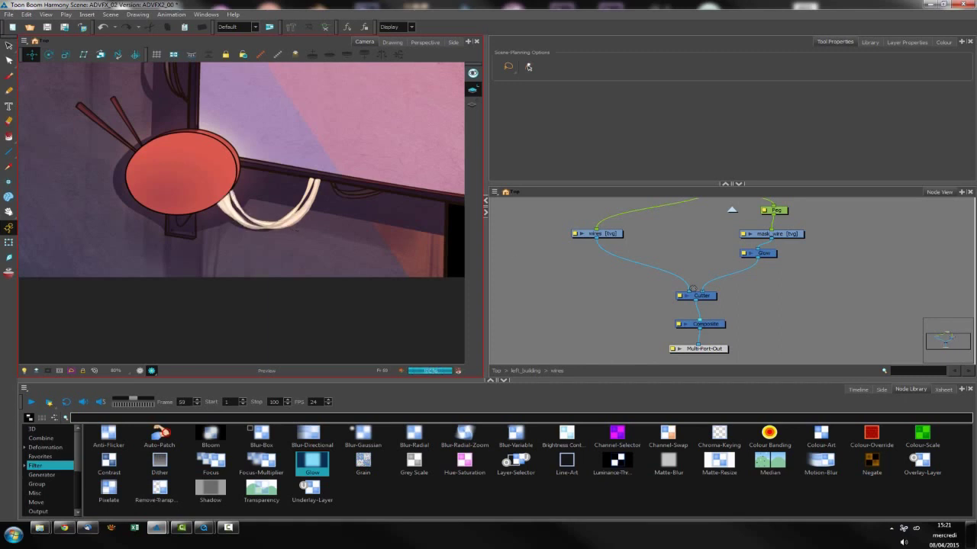
click(786, 309)
- Add a Sapphire S_Sparkles effect between the Cutter and Composite, and also connect the Cutter's output to its left input
click(870, 438)
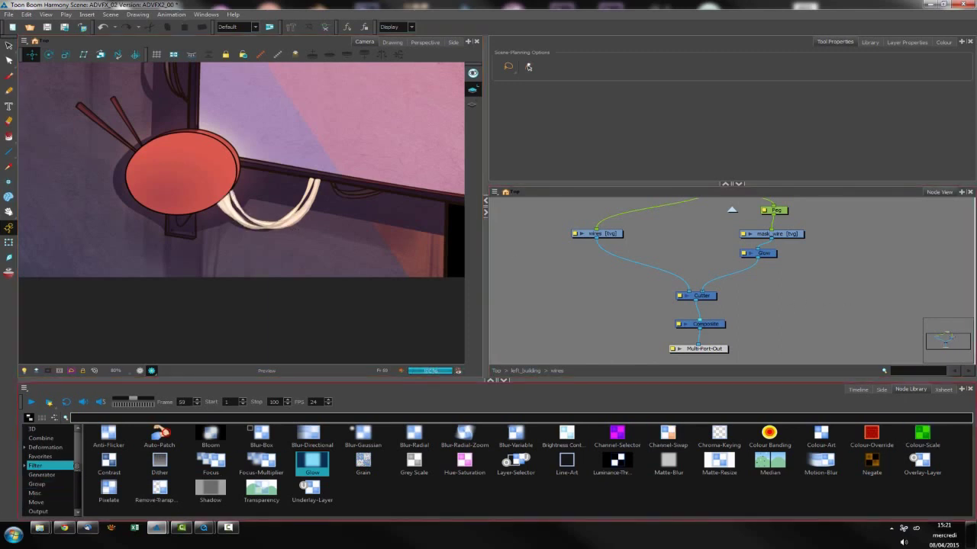
drag(77, 467, 77, 505)
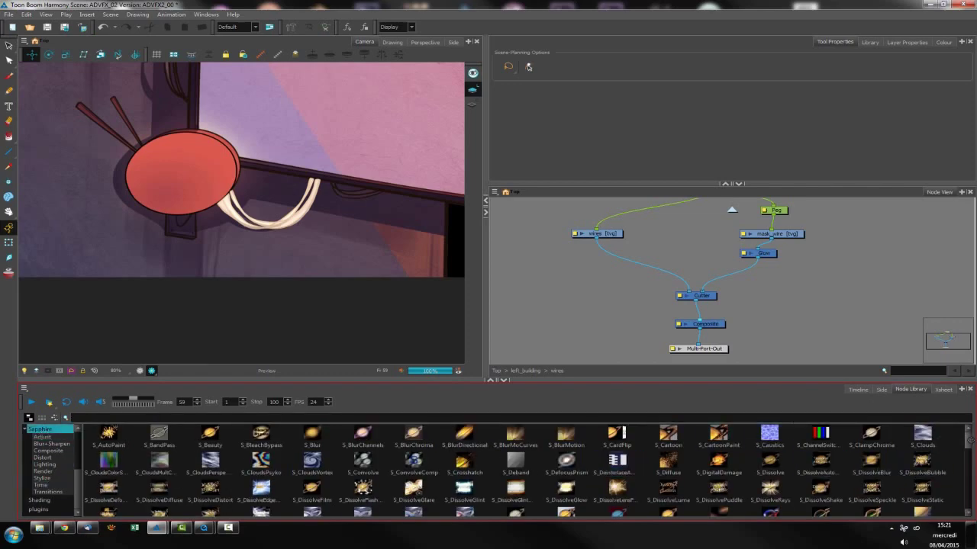
drag(968, 440, 969, 479)
drag(777, 468, 740, 278)
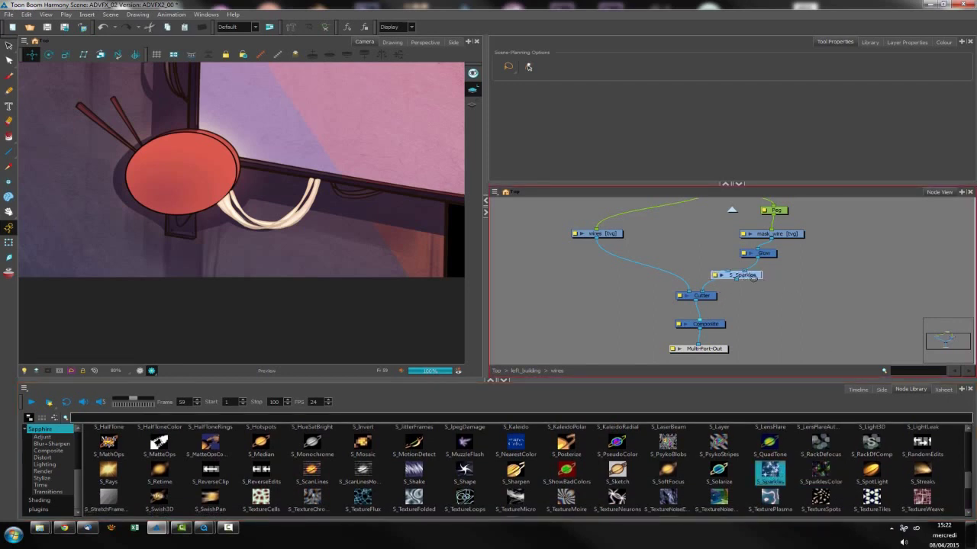
drag(708, 294, 690, 304)
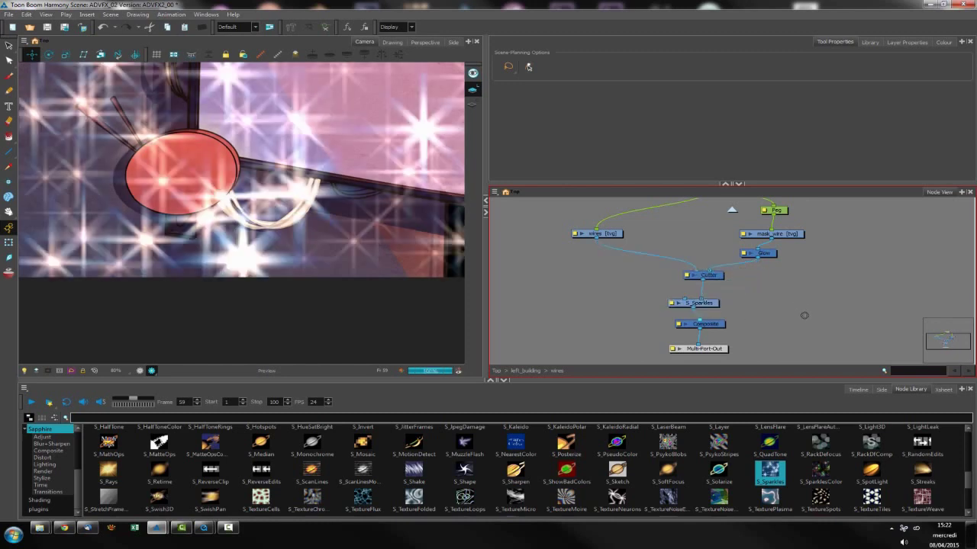
drag(685, 298, 702, 279)
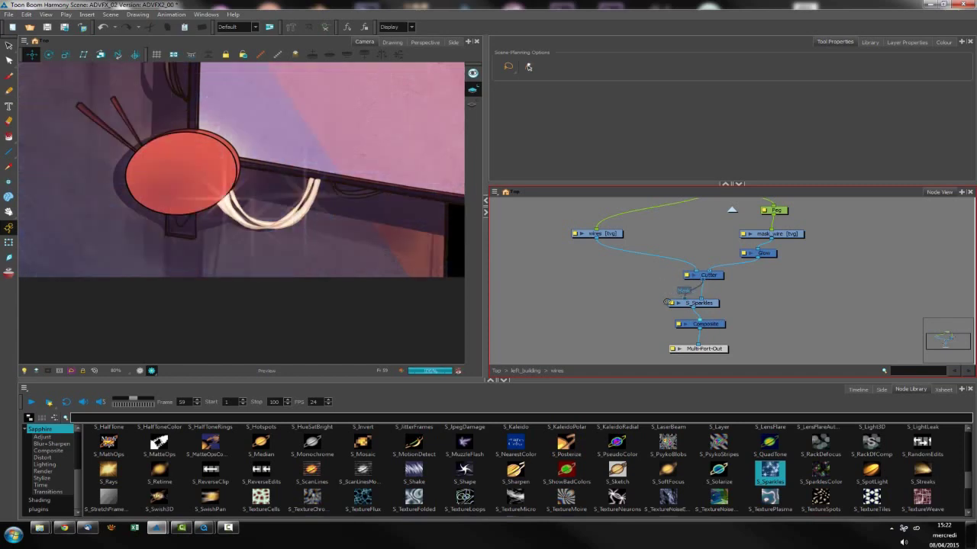
- Open the S_Sparkles properties and set the frequency to 350 and the density to 1
click(672, 303)
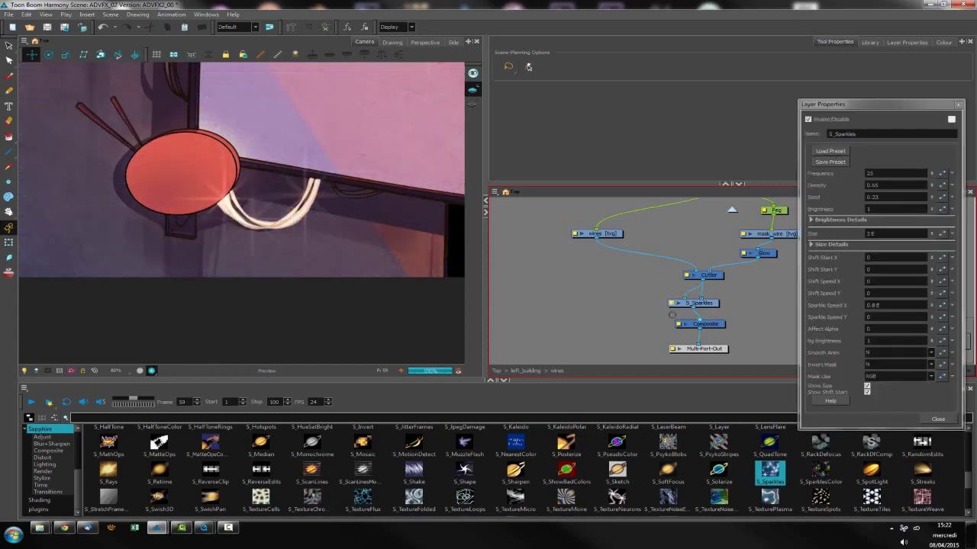
drag(871, 105, 852, 108)
click(852, 175)
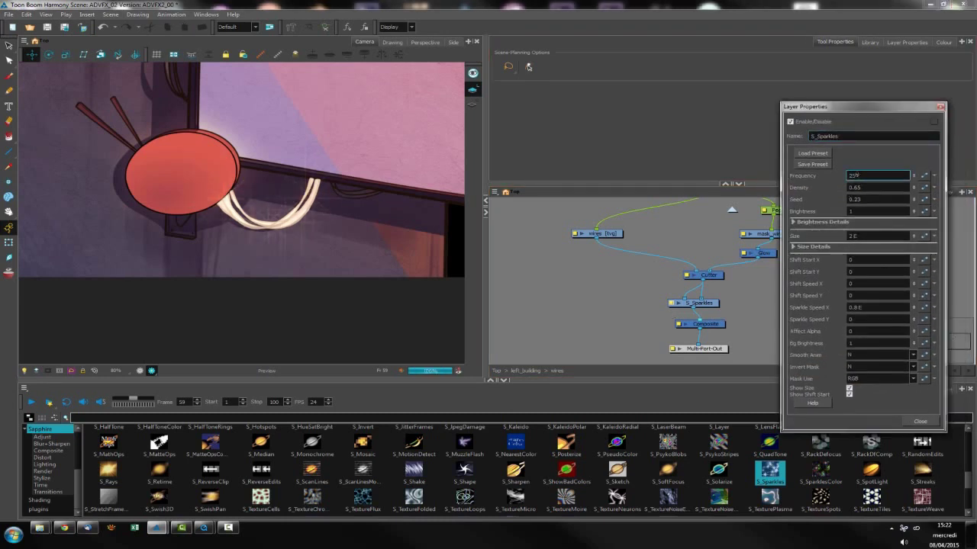
text(355)
key(Tab)
key(Return)
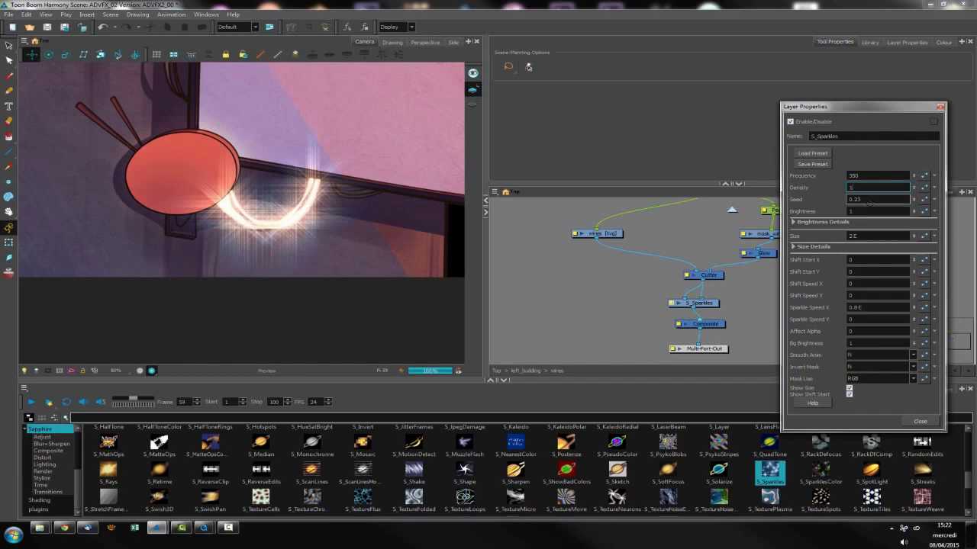
- Set the S_Sparkles brightness to 1.5 and the size to 0.2
click(855, 212)
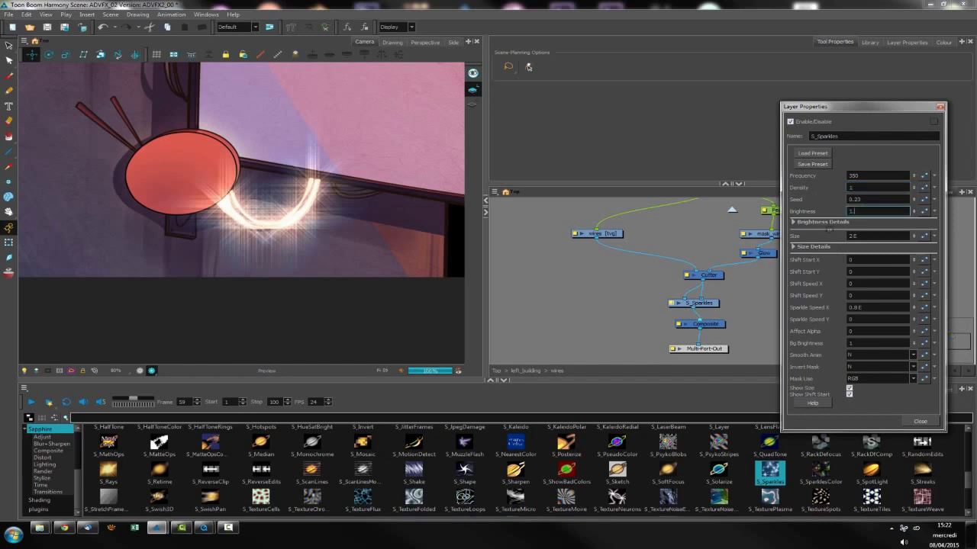
text(1.5)
key(Return)
key(Tab)
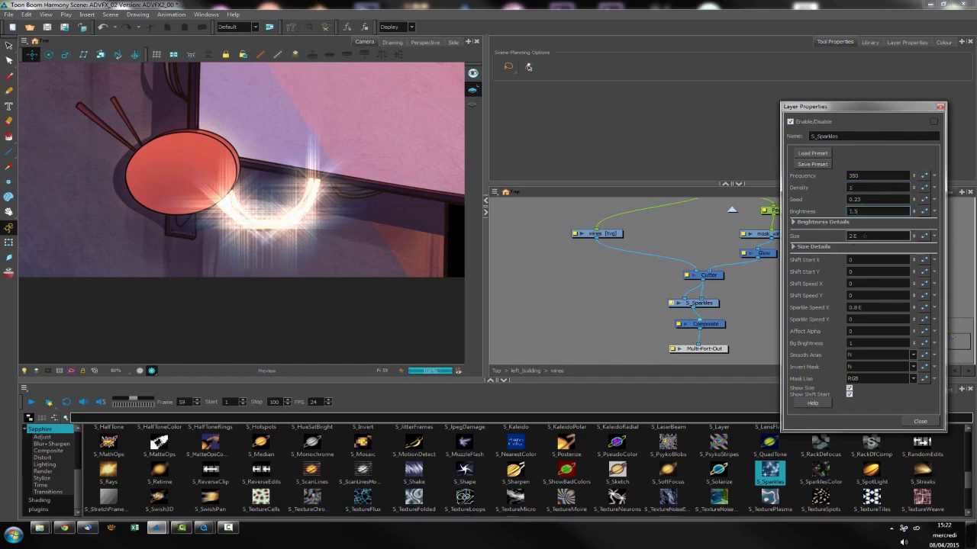
text(0.25)
key(Return)
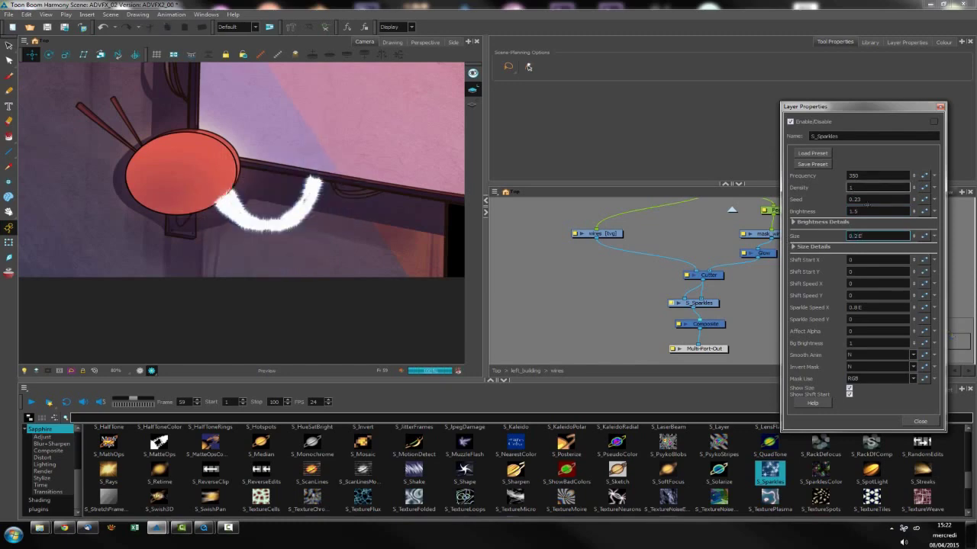
- Reduce the S_Sparkles brightness to 1 and the frequency to 150
double_click(867, 211)
text(1)
key(Return)
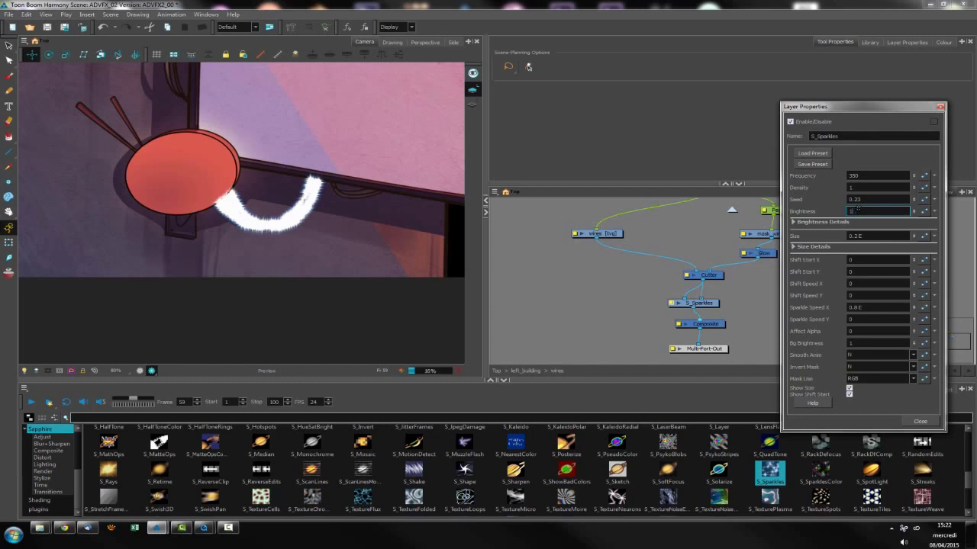
double_click(856, 175)
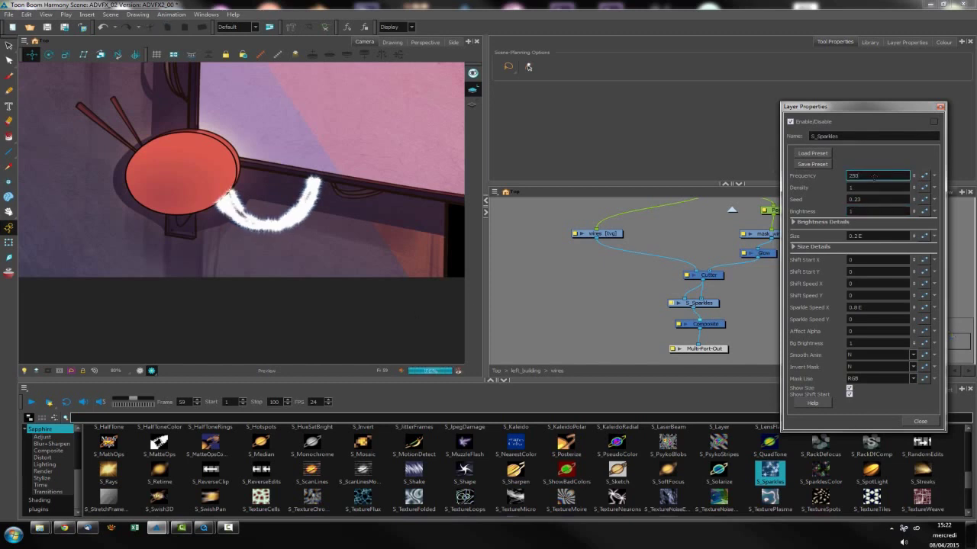
double_click(875, 176)
text(150)
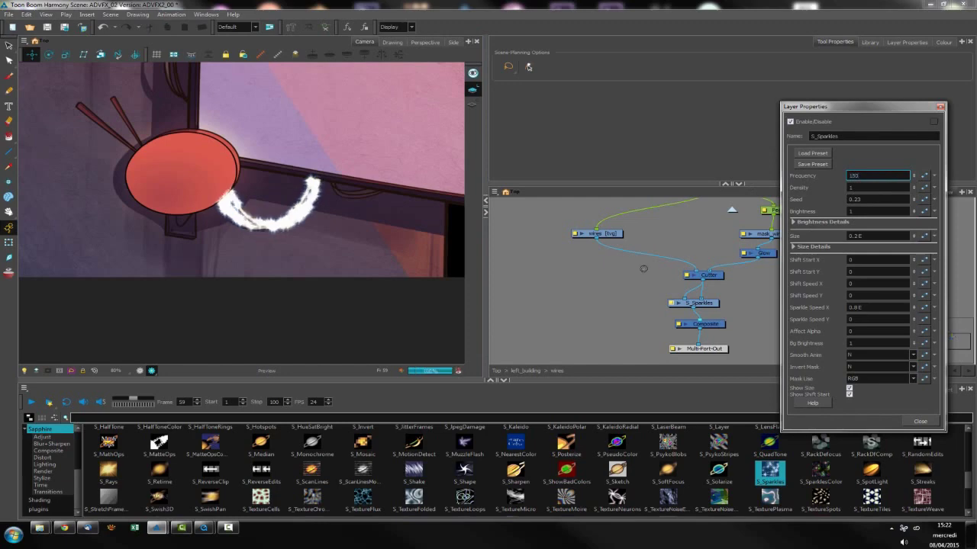
- Set the S_Sparkles brightness and density both to 0.8 and the frequency to 250
drag(860, 212, 785, 226)
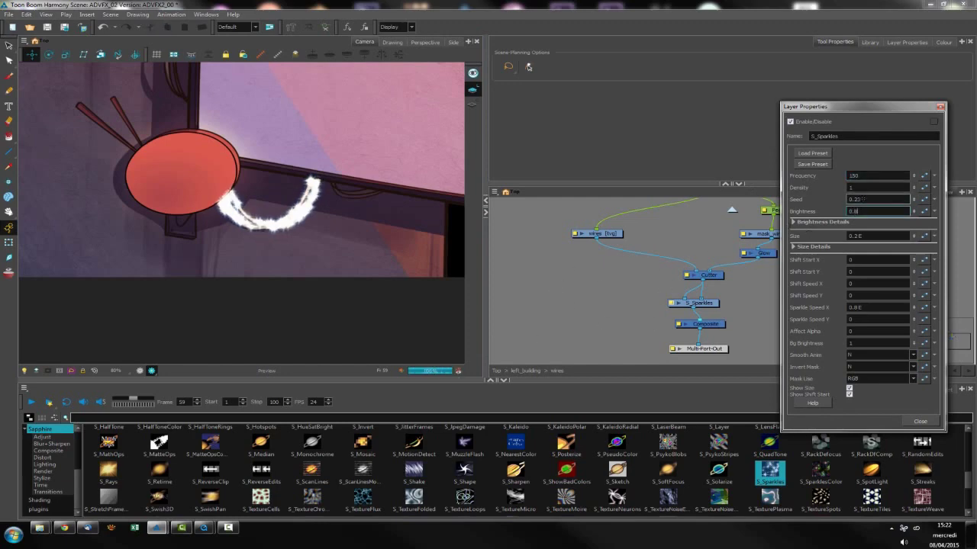
double_click(851, 187)
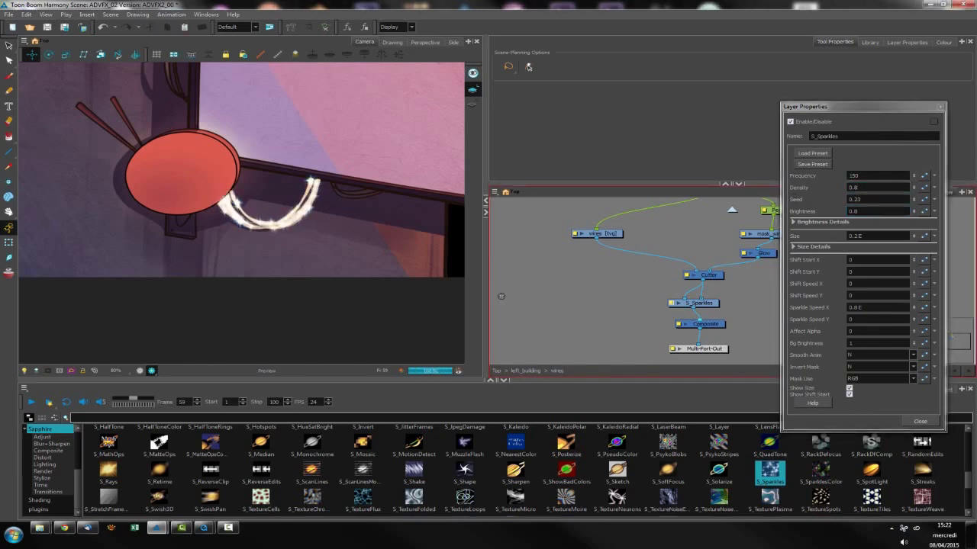
key(2)
key(2)
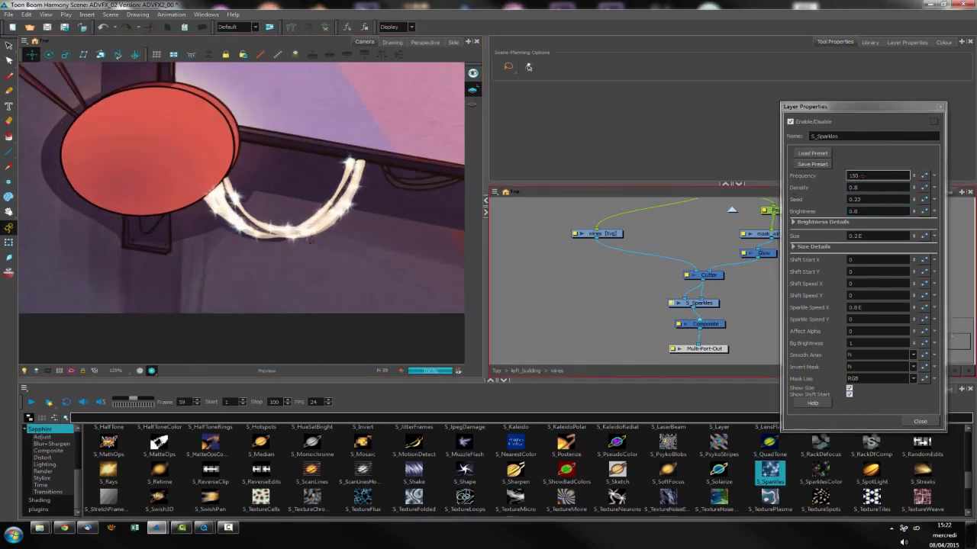
drag(862, 175, 612, 211)
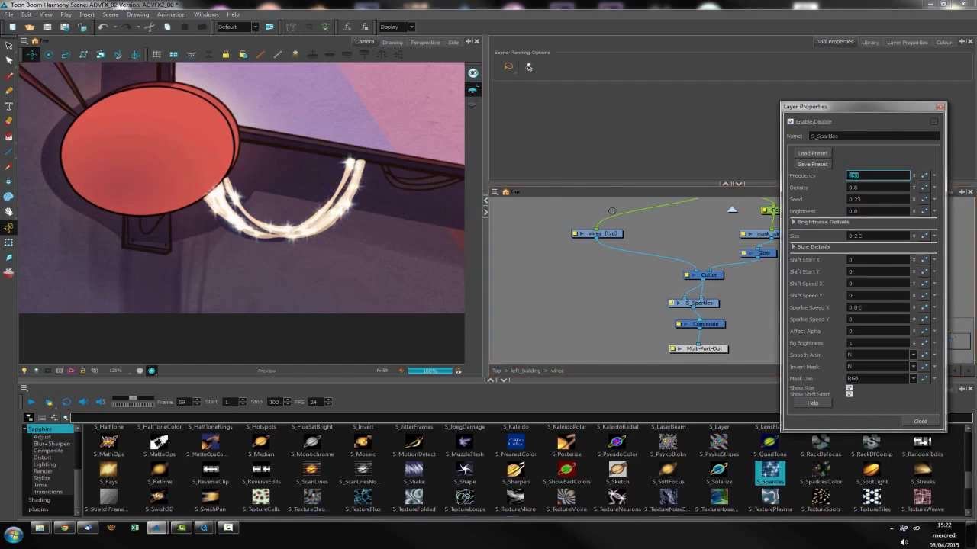
text(250)
key(Return)
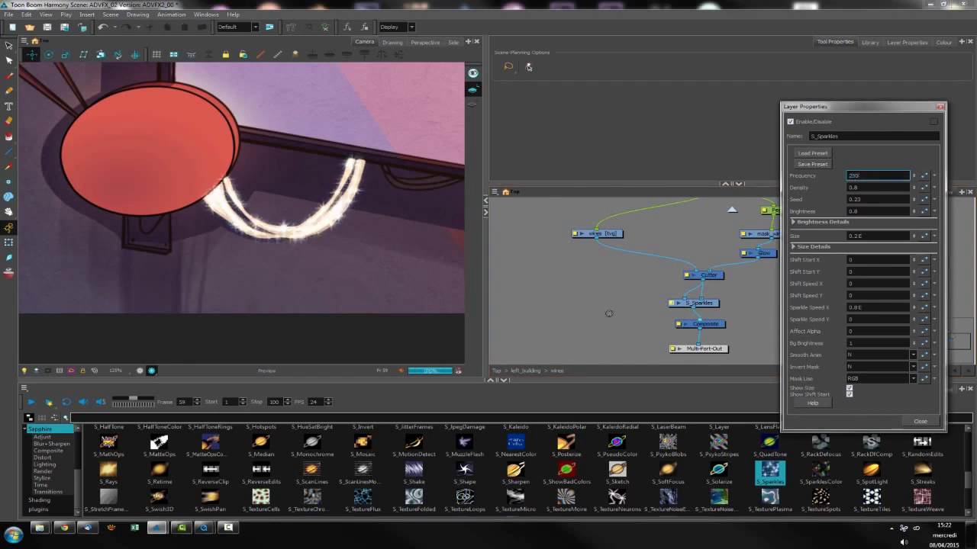
- Step back and forth through frames 55 to 59 to examine the sparkles on the wires, and close the S_Sparkles properties
scroll(277, 243, down, 2)
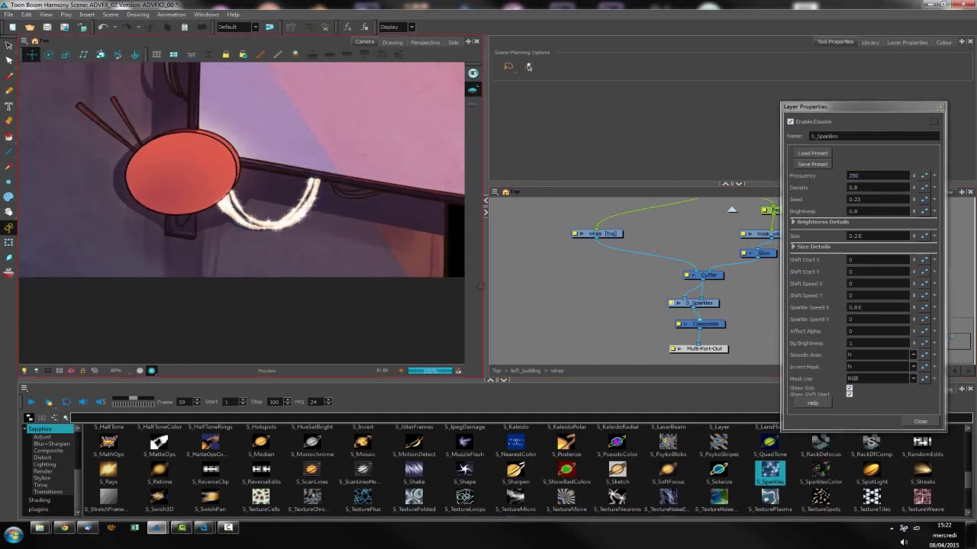
key(comma)
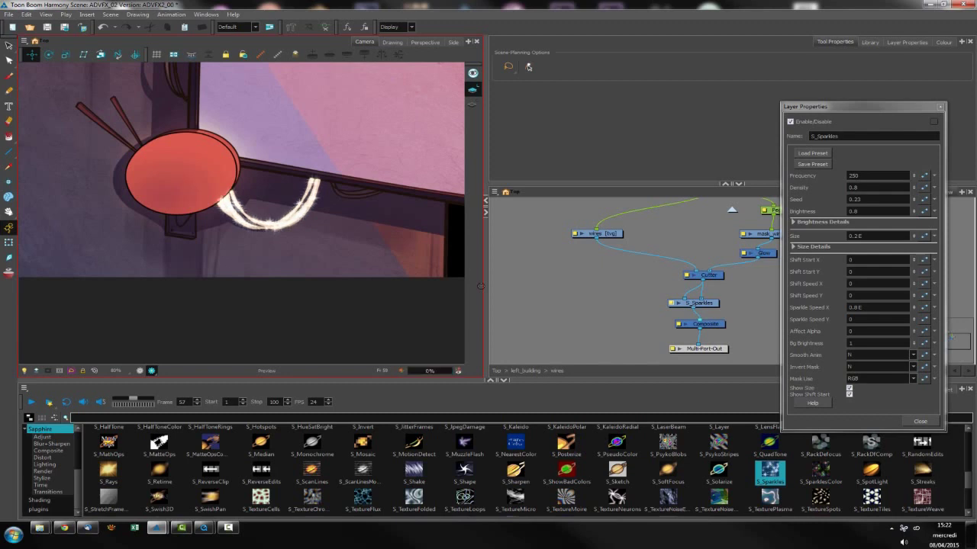
key(period)
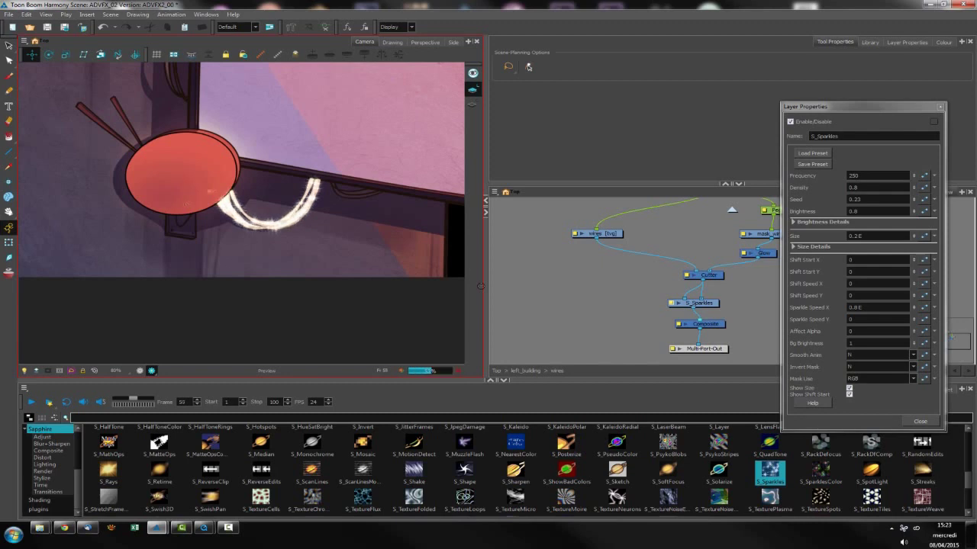
key(comma)
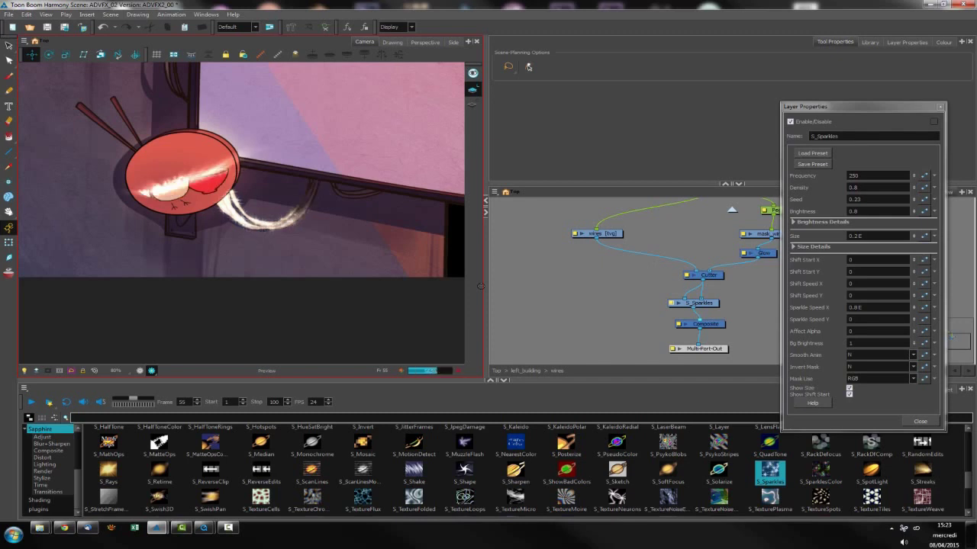
key(period)
key(period)
key(period)
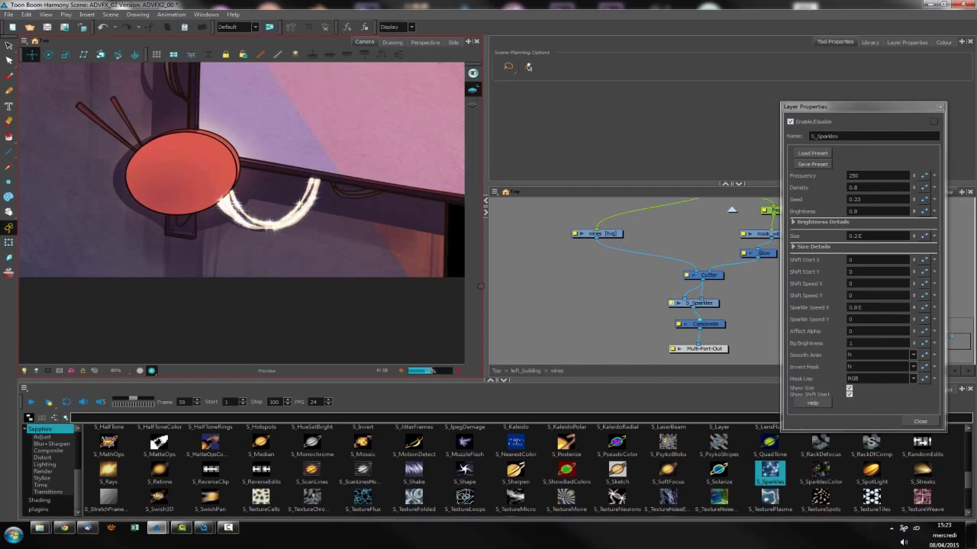
click(920, 420)
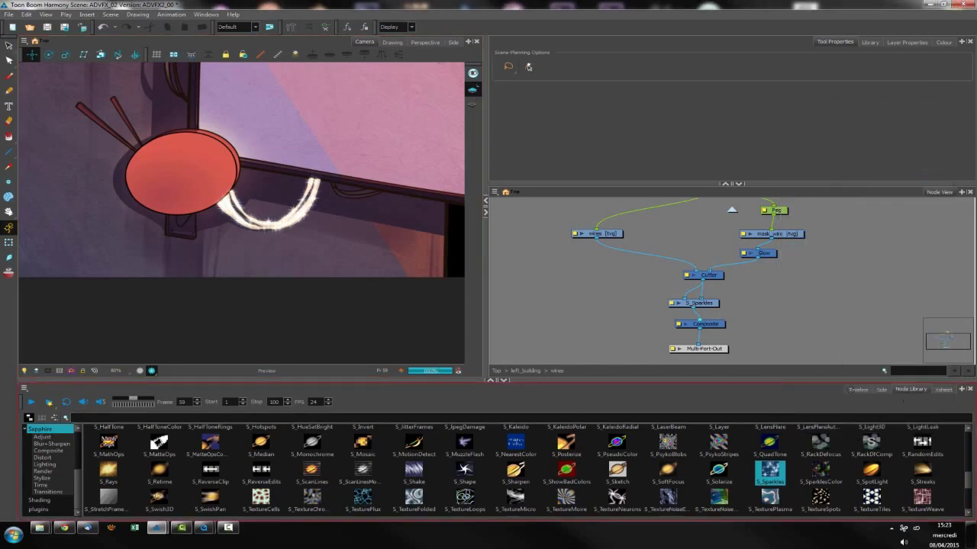
- Show the timeline and step through frames 61 to 64 to examine how the light travels along the hanging wires
click(859, 391)
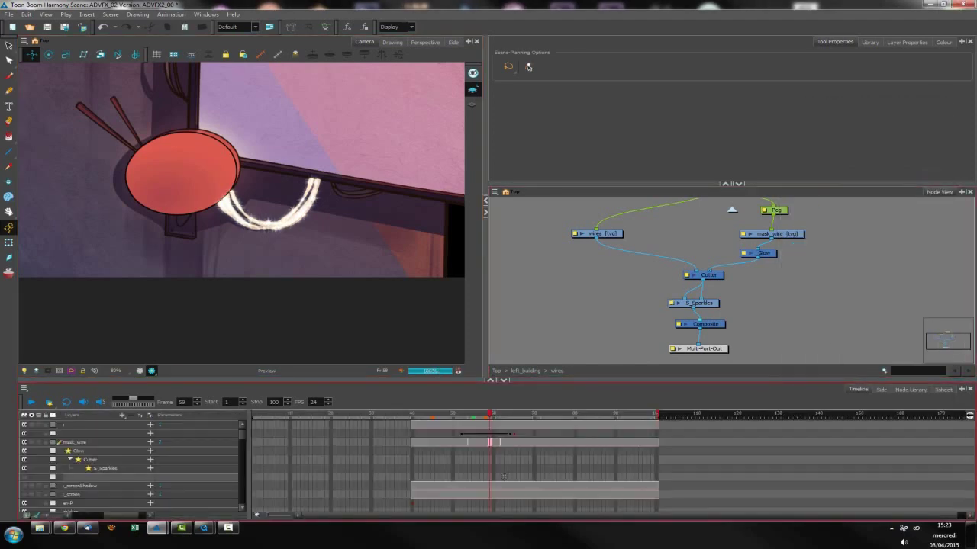
click(497, 417)
key(period)
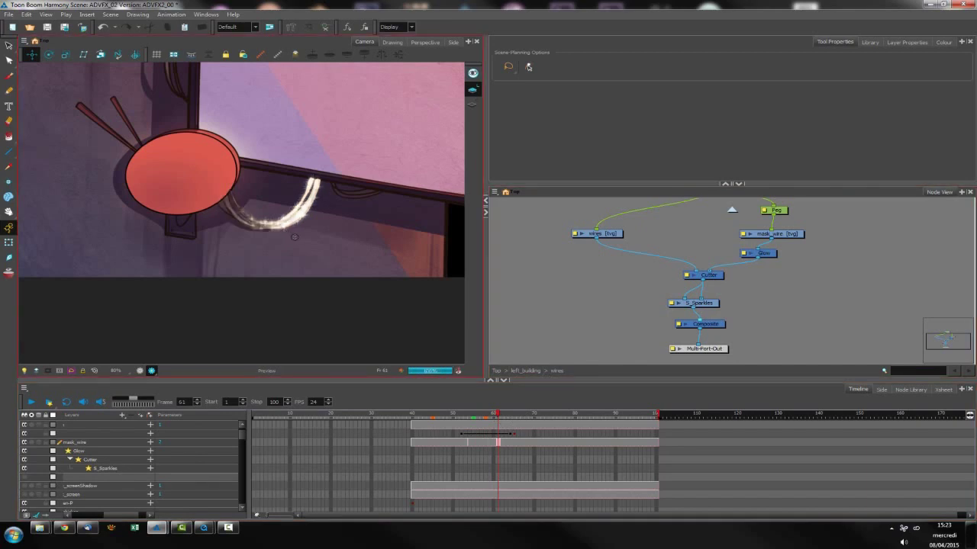
key(period)
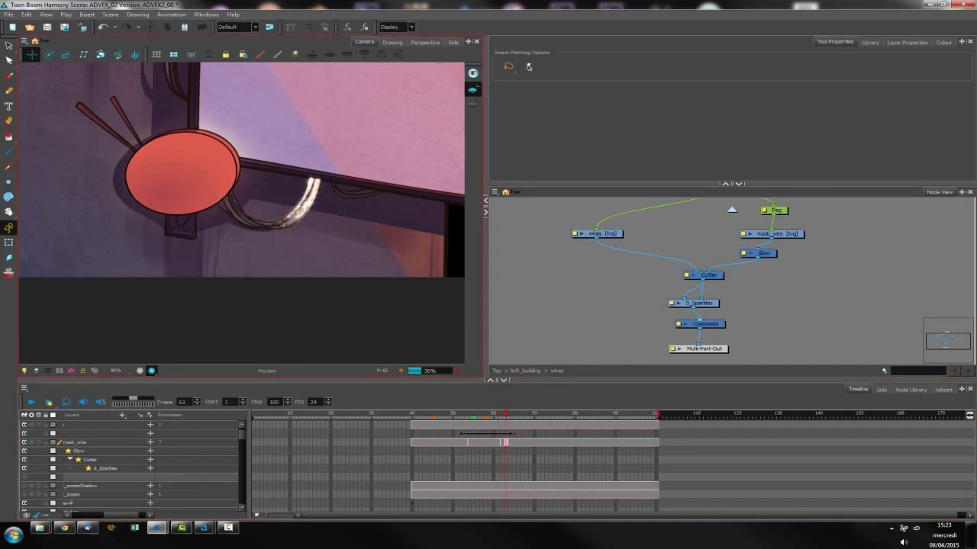
key(period)
key(period)
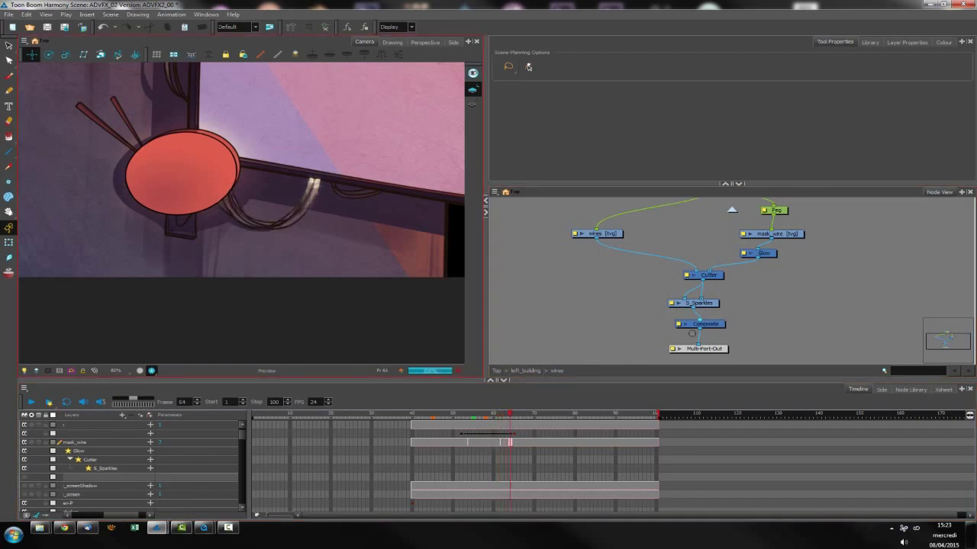
click(847, 318)
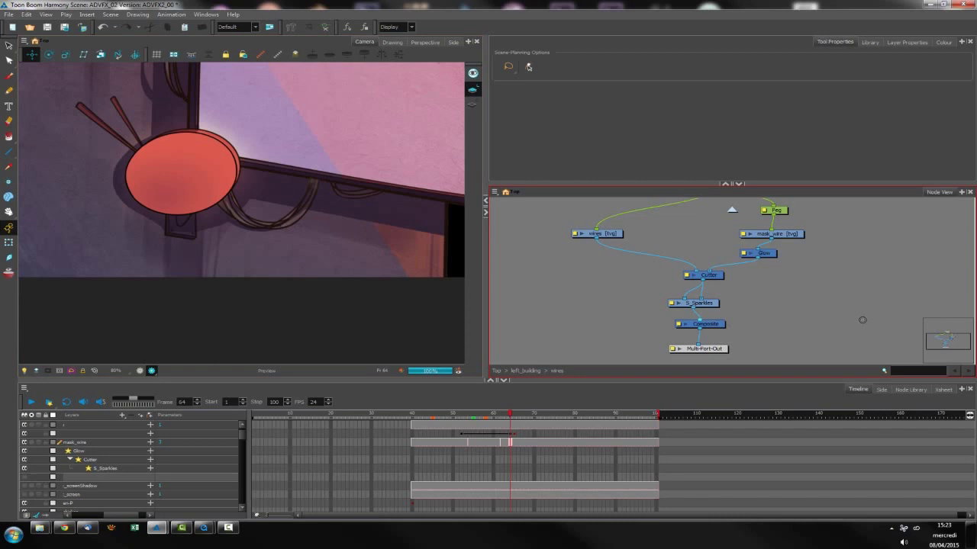